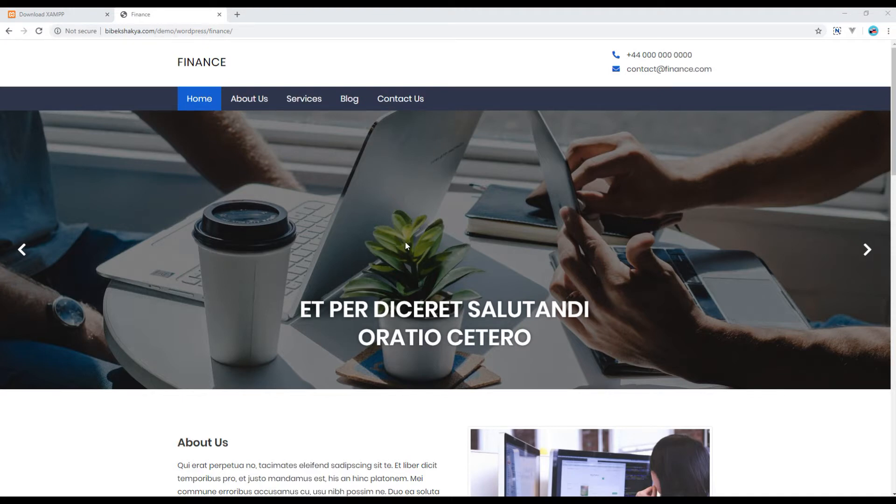
Switch to the apachefriends.org XAMPP download page listing the Windows builds.
click(66, 14)
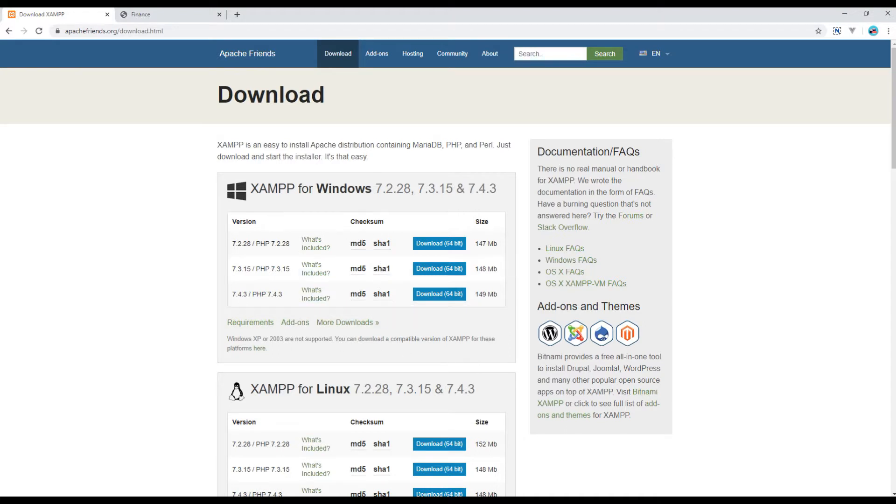
Go back to the tab showing the Finance theme demo site from bibekshakya.com.
click(173, 20)
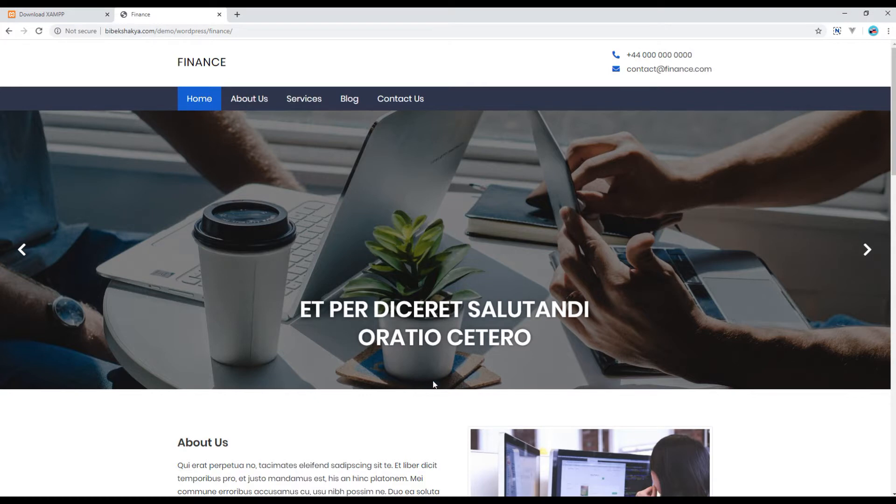
scroll(284, 350, down, 2)
scroll(501, 339, up, 2)
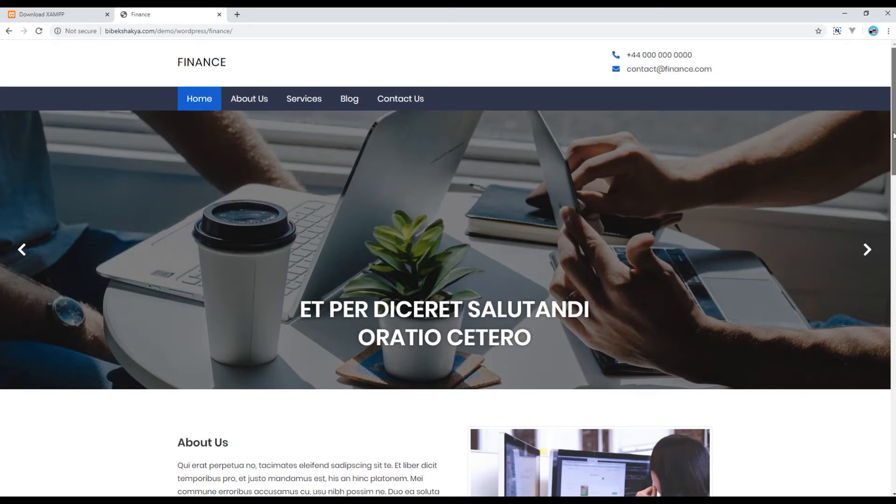
scroll(893, 135, down, 3)
scroll(893, 135, down, 3)
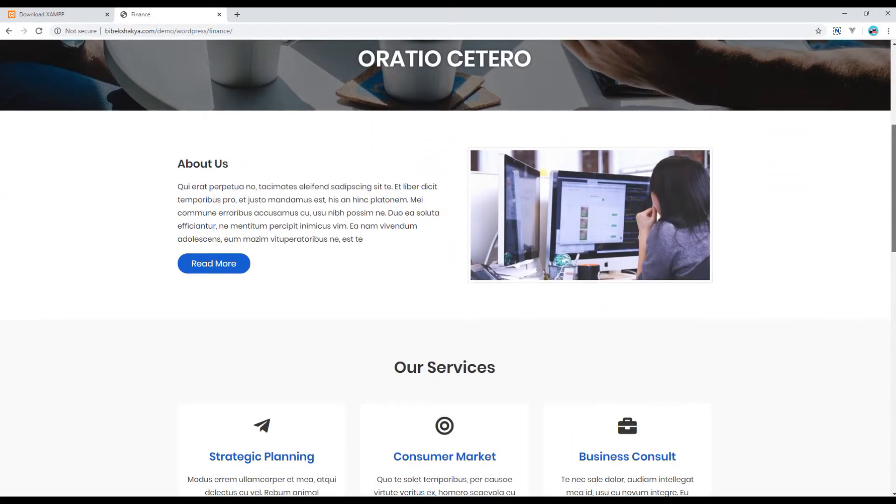
scroll(893, 135, down, 5)
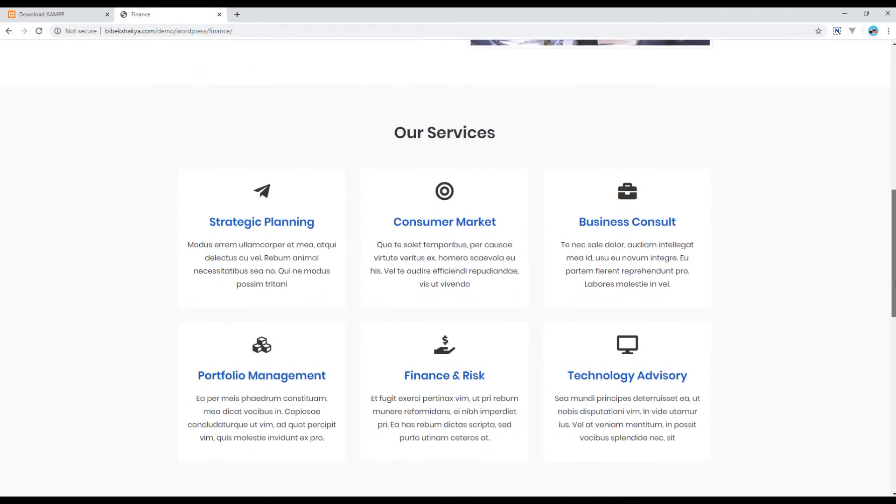
scroll(448, 270, down, 6)
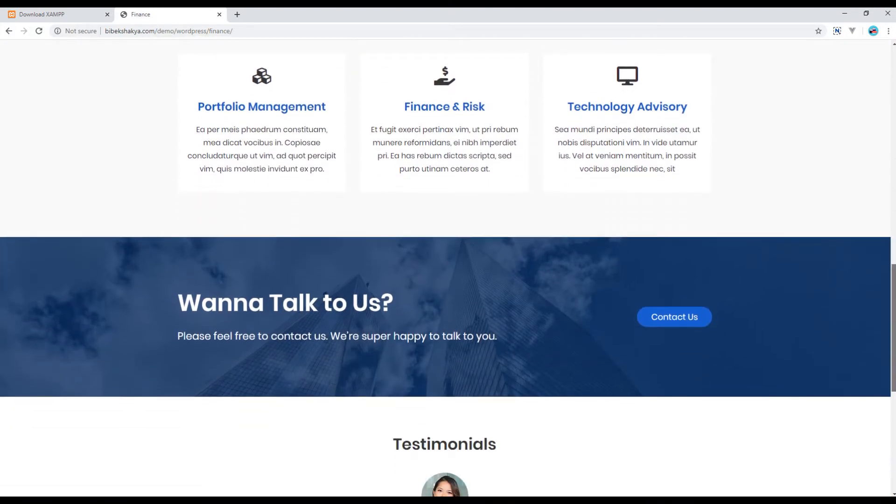
scroll(448, 268, down, 5)
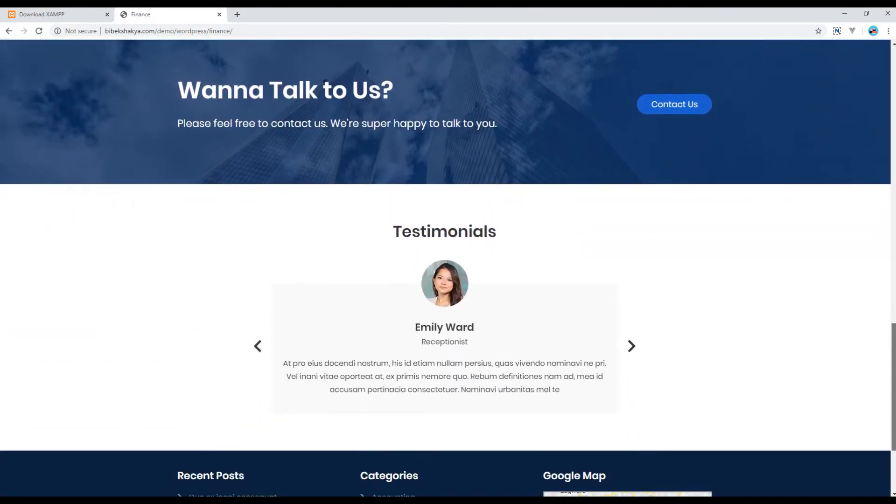
scroll(448, 269, down, 3)
drag(893, 433, 885, 111)
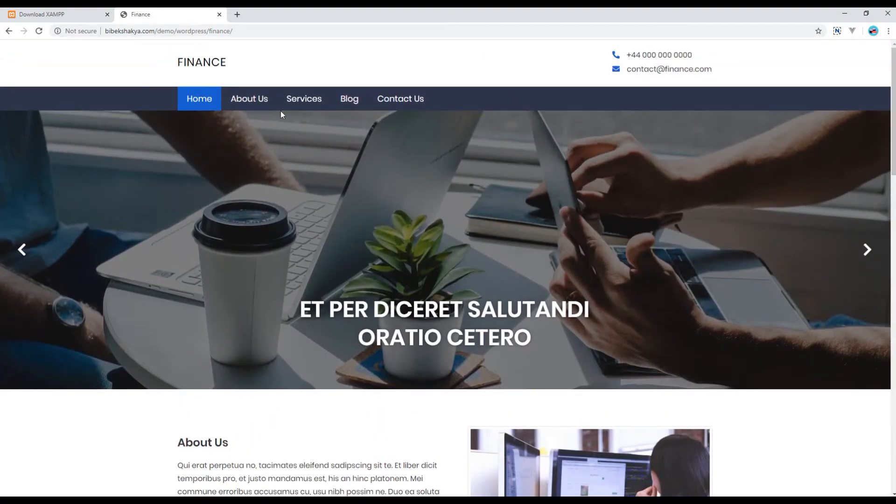
click(252, 106)
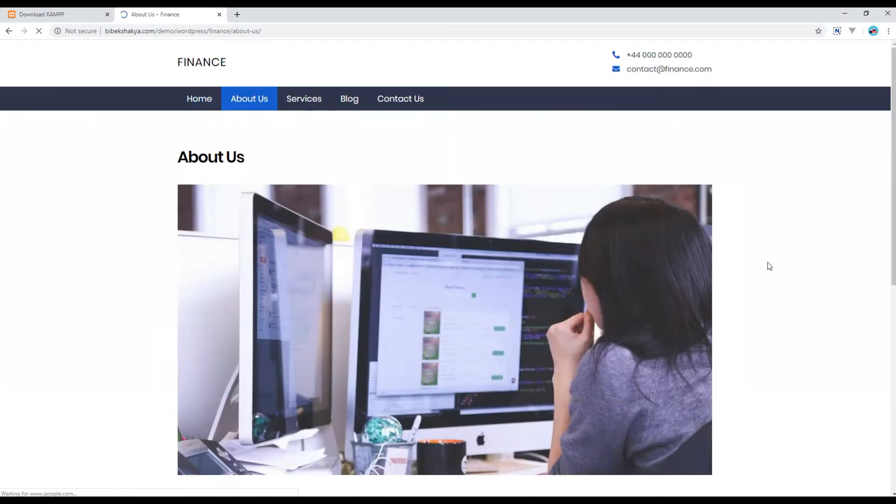
mouse_move(893, 232)
mouse_down()
mouse_move(893, 459)
mouse_move(893, 228)
mouse_up()
click(310, 103)
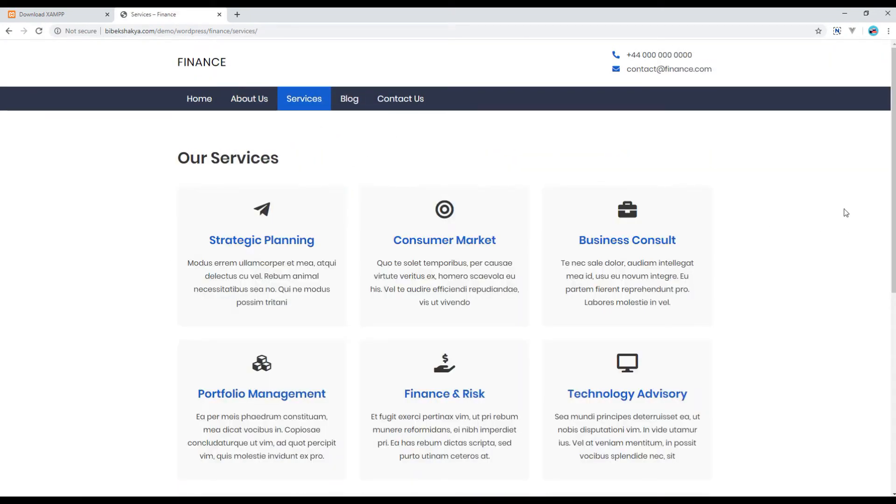
scroll(810, 268, down, 4)
scroll(810, 270, up, 5)
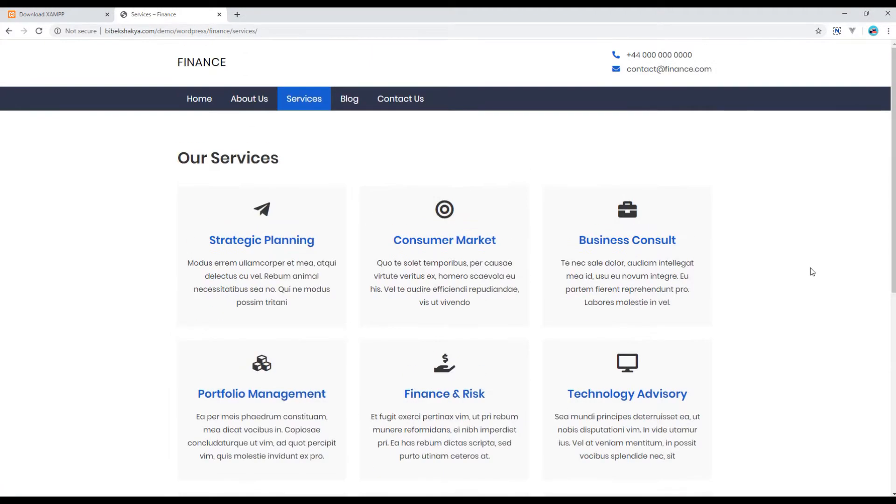
click(346, 101)
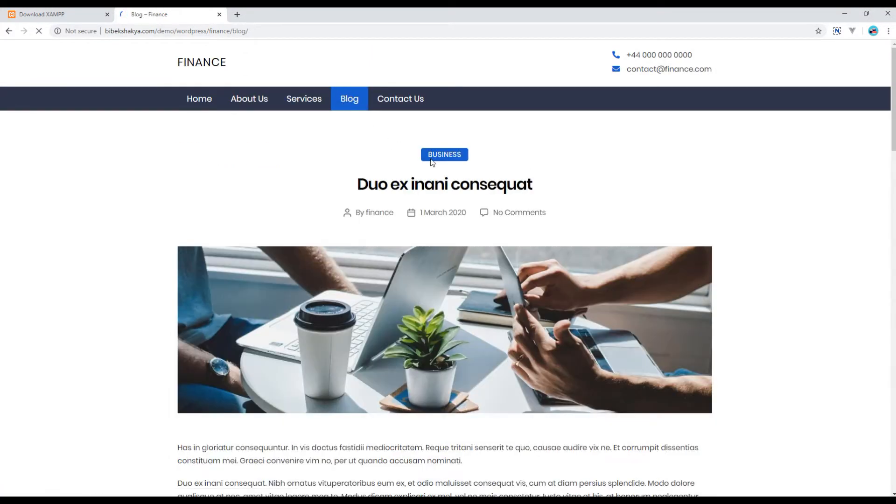
scroll(838, 265, down, 1)
scroll(838, 265, down, 16)
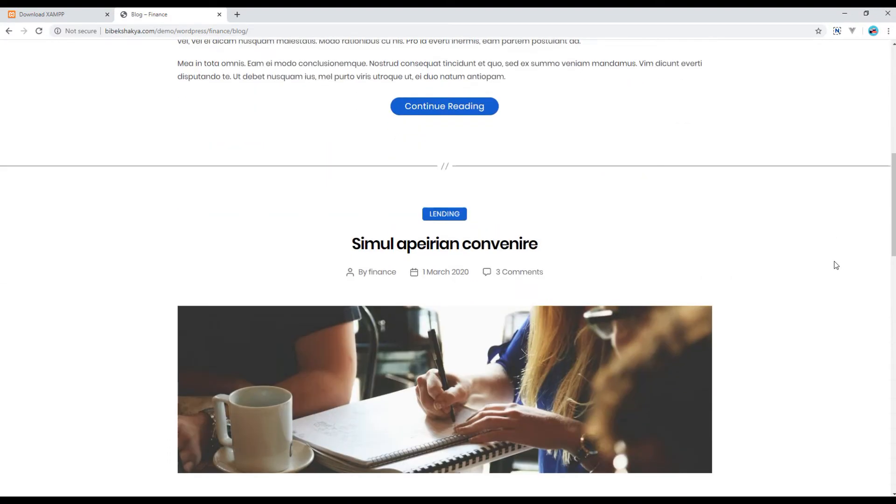
scroll(835, 265, down, 1)
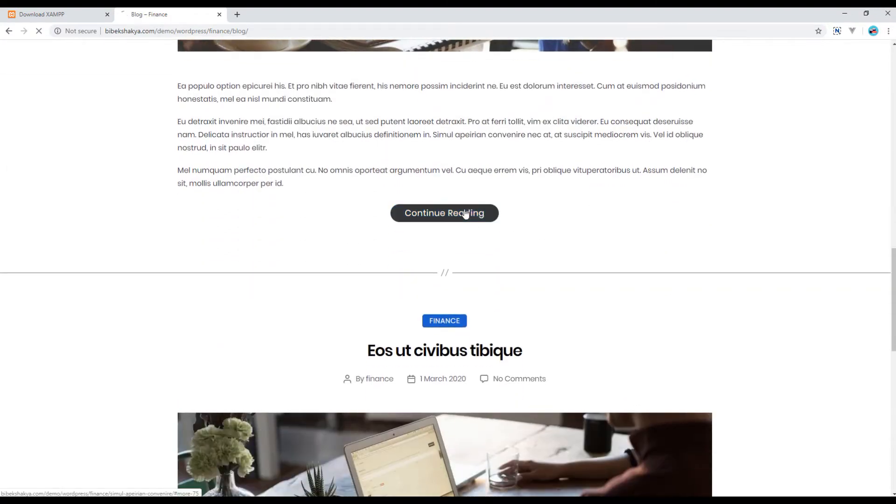
click(465, 214)
scroll(796, 314, down, 18)
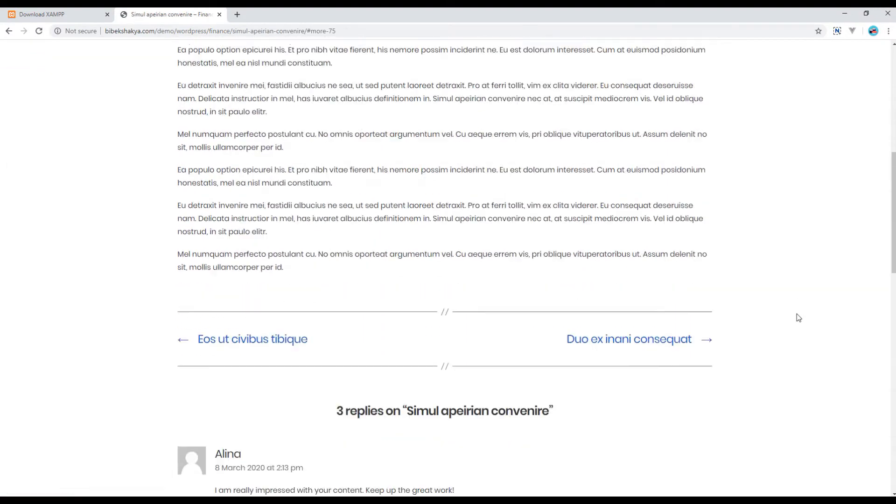
scroll(396, 336, down, 6)
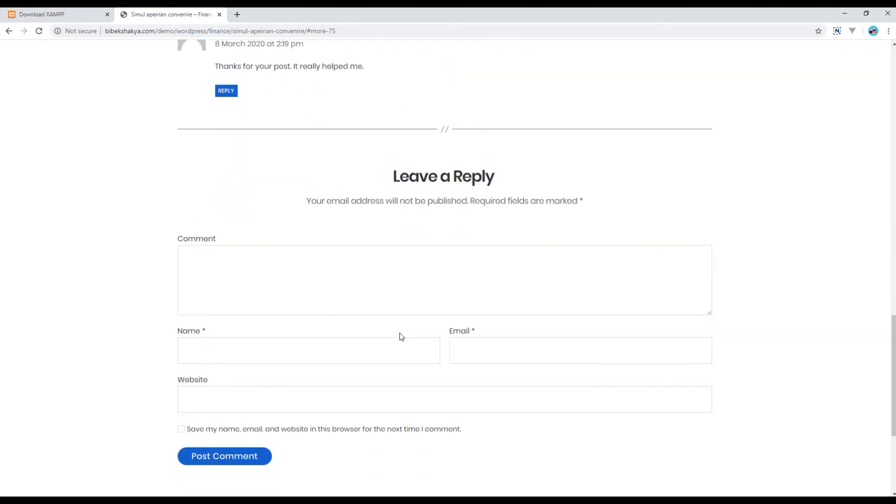
scroll(702, 366, up, 20)
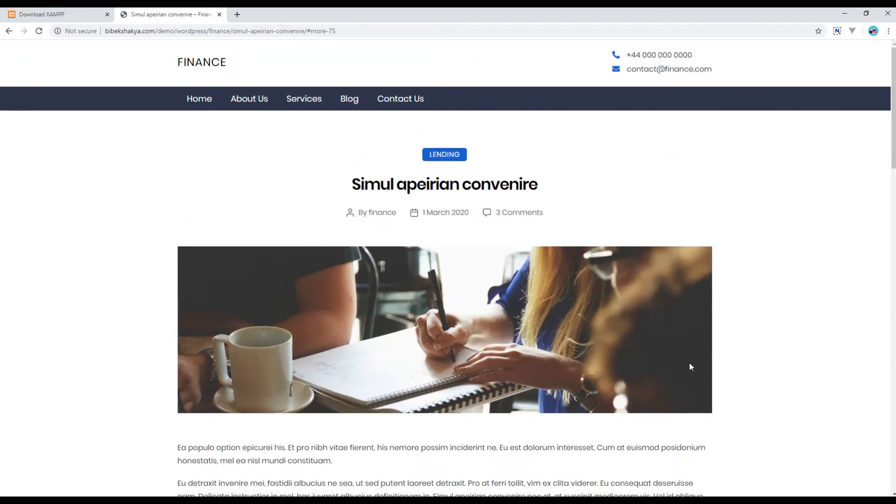
click(397, 104)
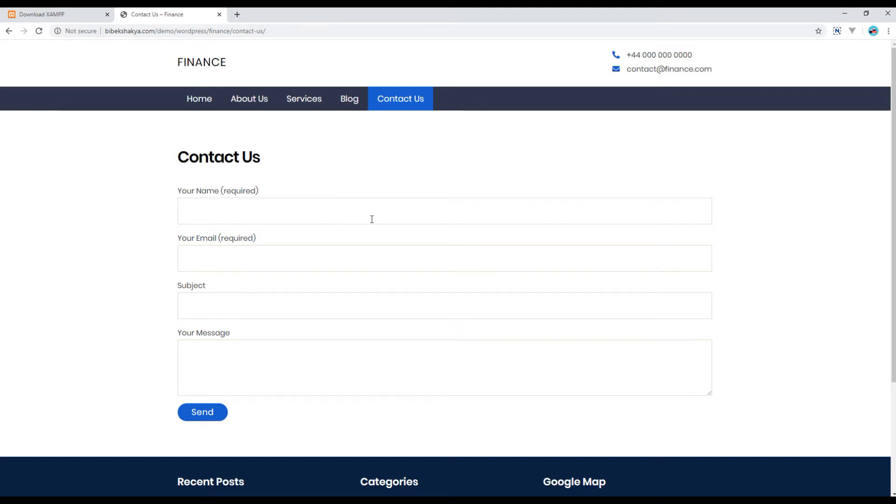
click(205, 64)
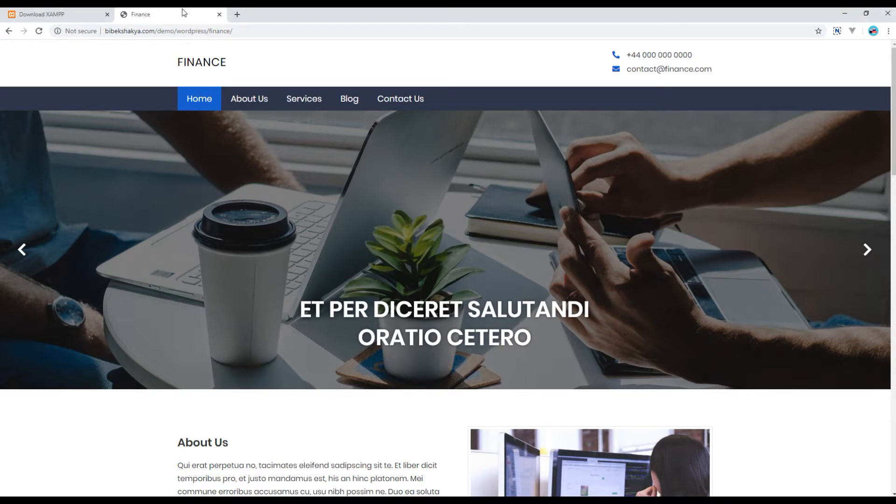
Search 'download wordpress', download the WordPress 5.3.2 zip, and show it in Downloads.
key(ctrl+t)
text(down)
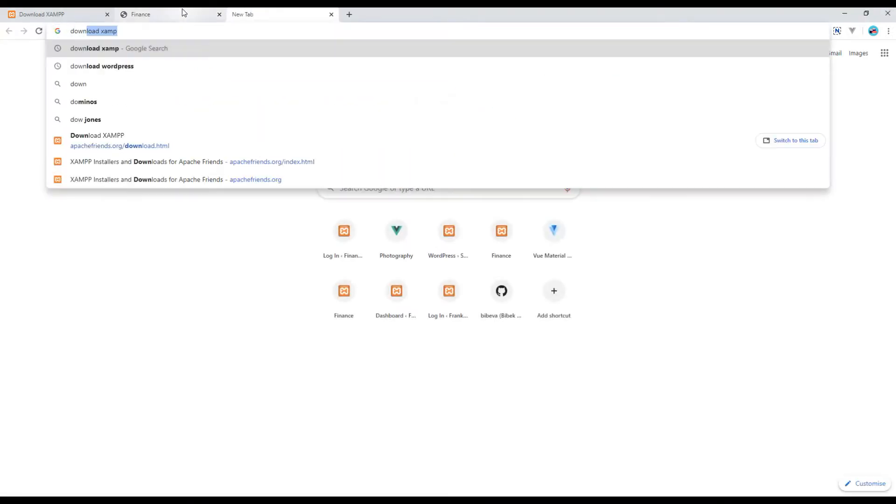
text(load wordpre)
key(Return)
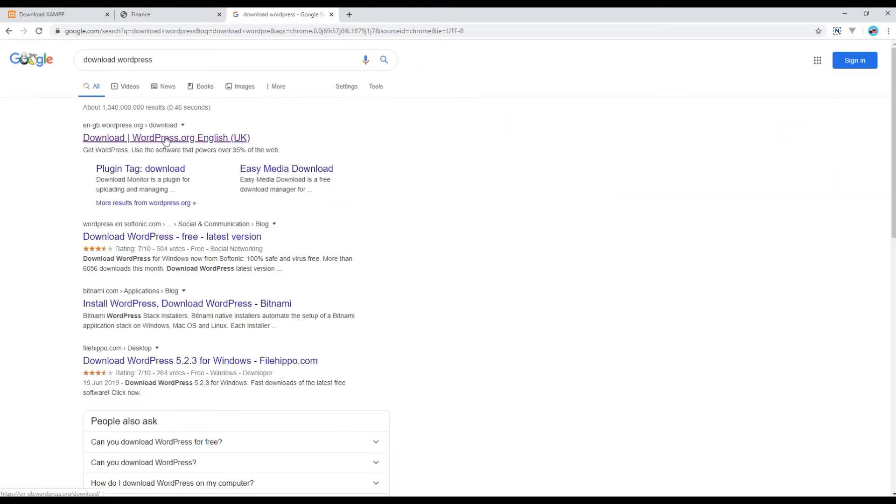
click(166, 138)
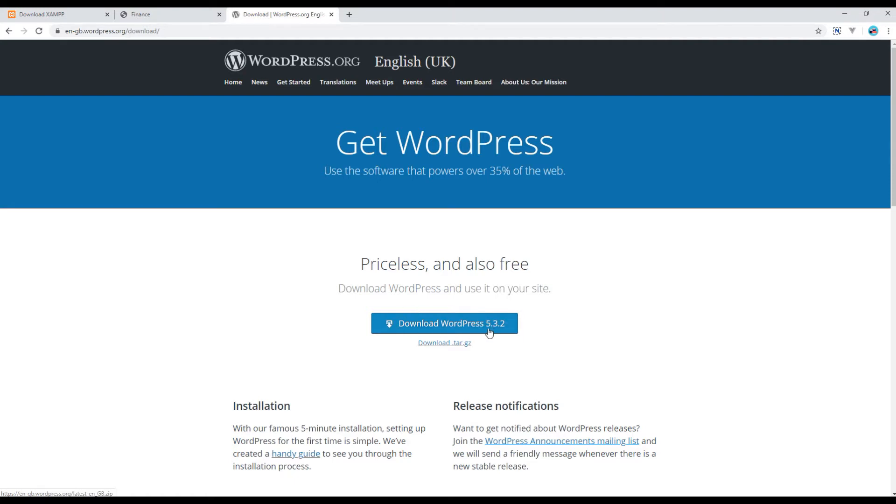
click(409, 328)
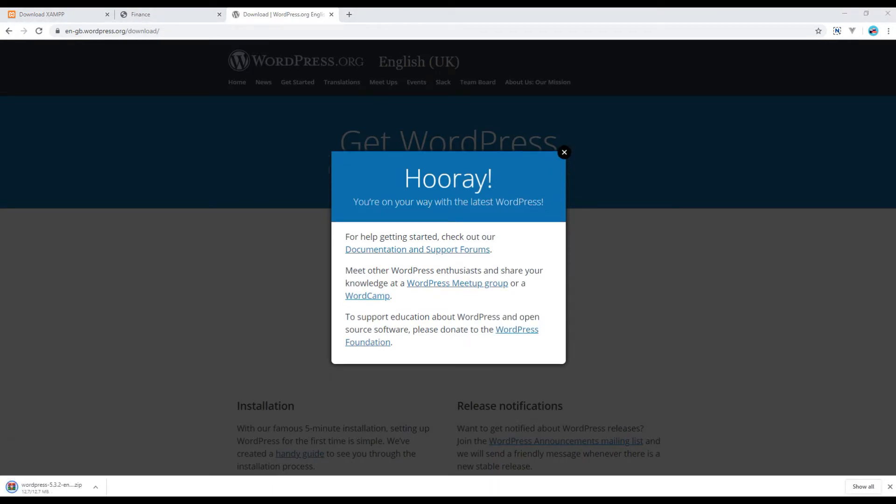
click(95, 487)
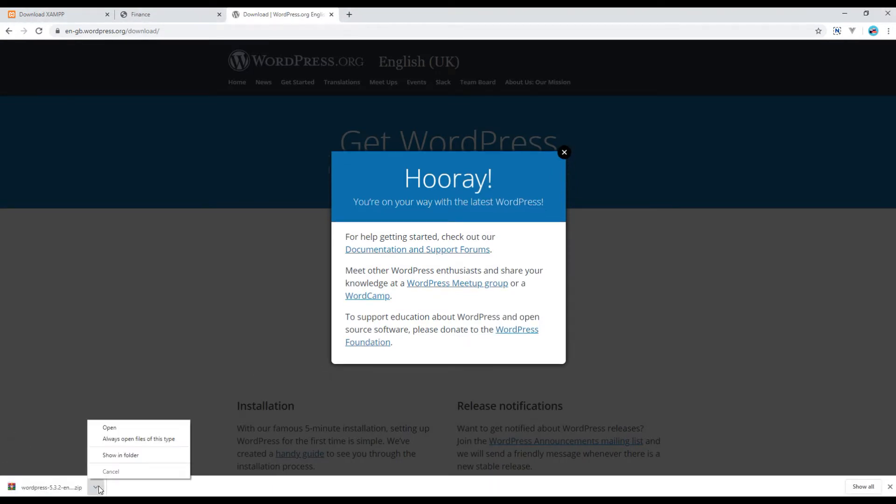
click(143, 455)
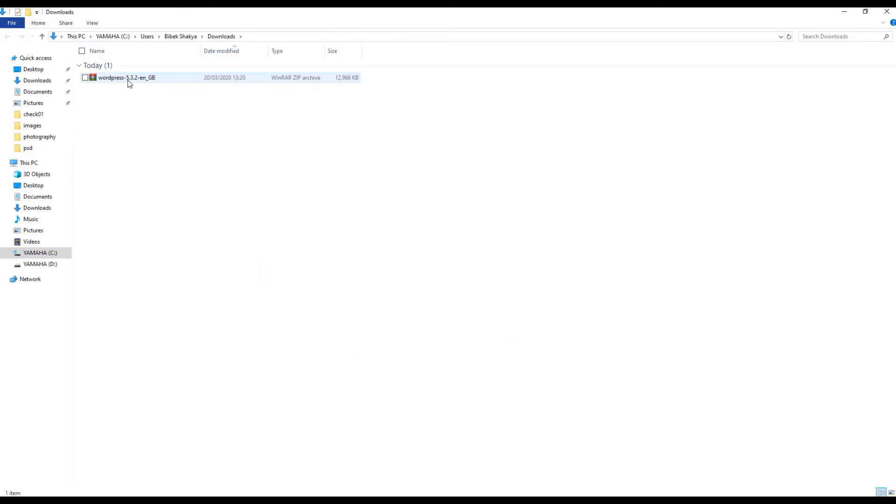
Extract the WordPress zip here and rename the extracted wordpress folder to finance.
right_click(132, 79)
click(37, 123)
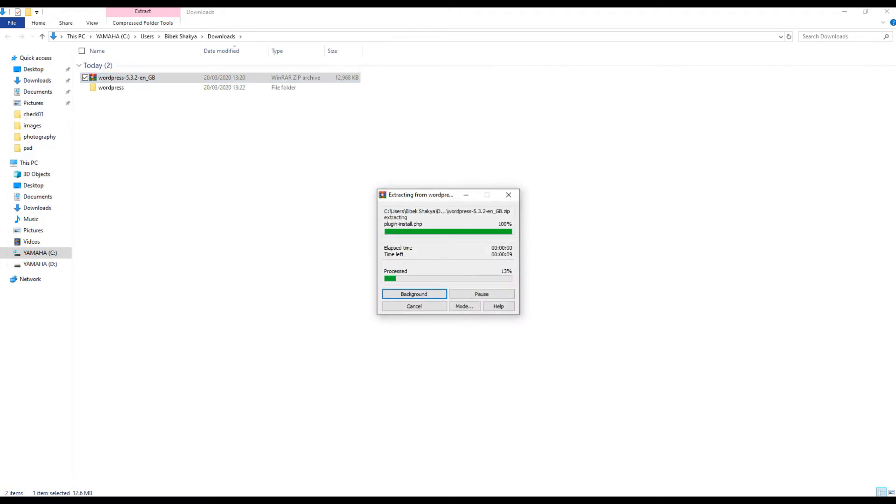
click(121, 102)
key(F2)
text(finance)
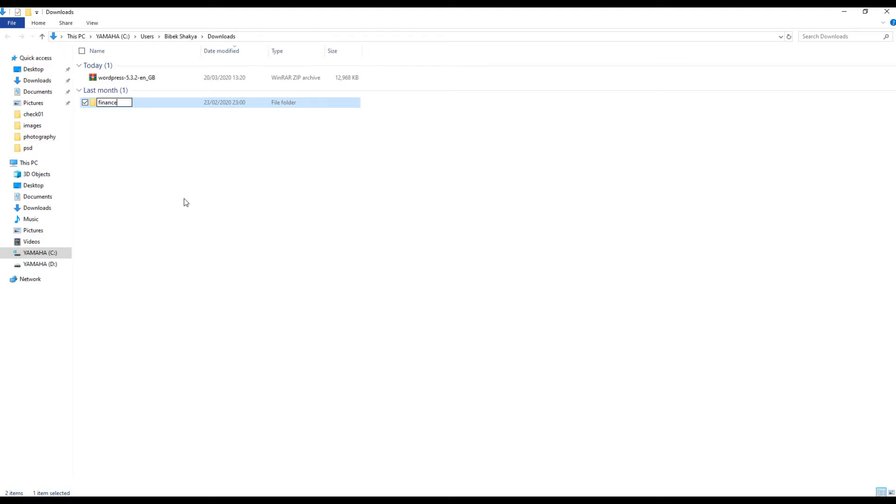
key(Return)
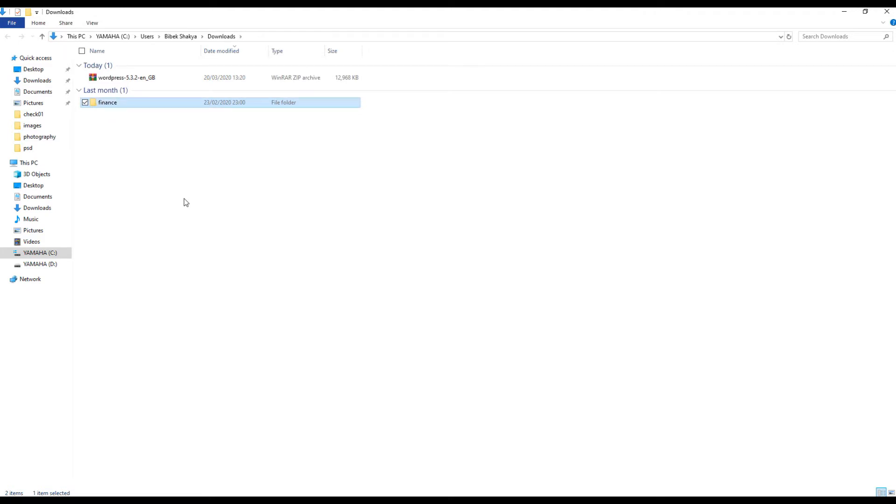
Reselect the finance folder and bring up the xampp folder window on D:.
click(184, 197)
click(121, 104)
click(111, 501)
click(92, 470)
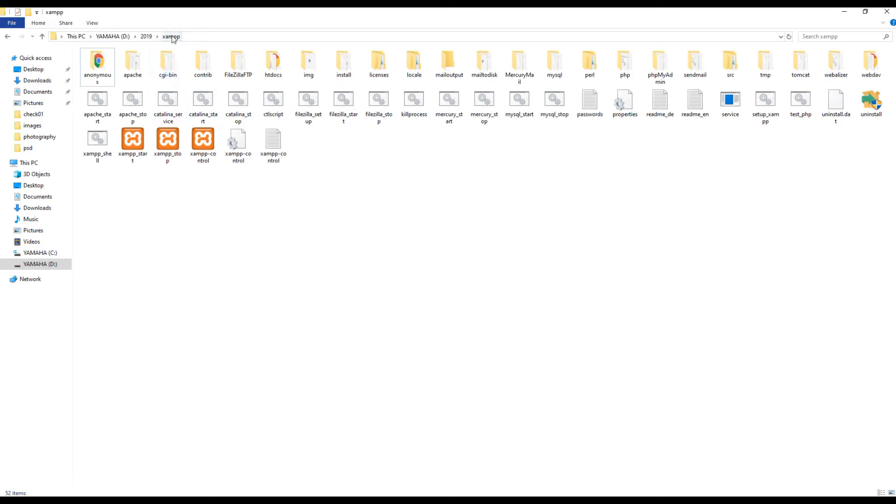
Paste the finance WordPress folder into xampp's htdocs.
click(275, 65)
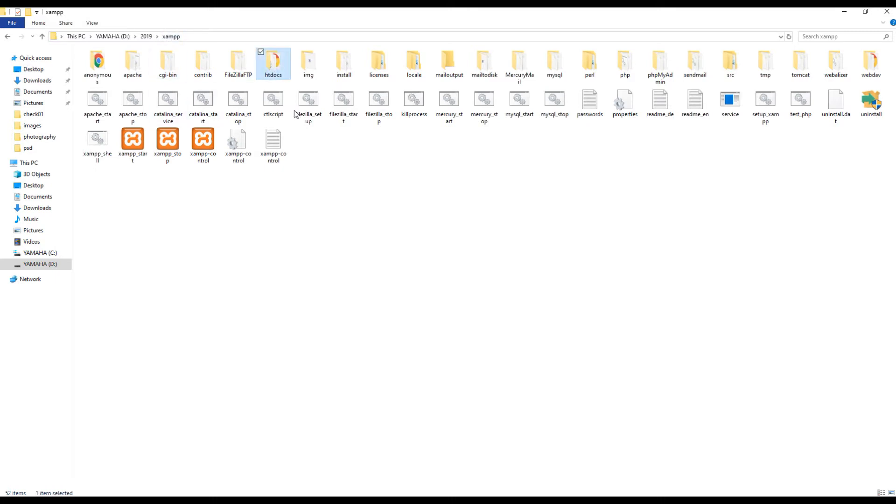
key(Return)
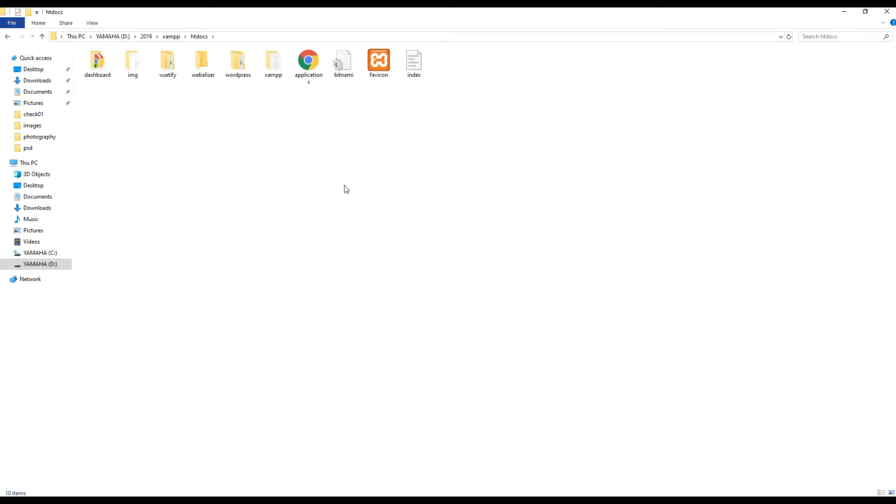
key(ctrl+v)
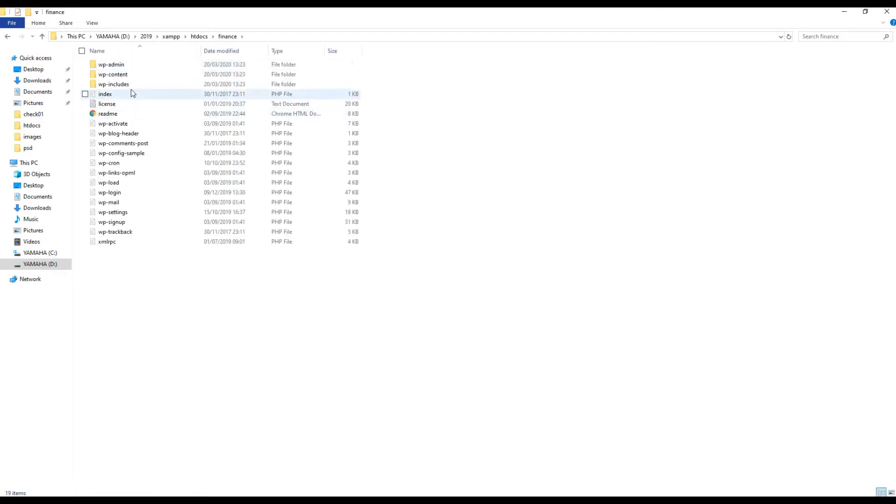
Navigate into finance\wp-content\themes and select the twentytwenty folder.
double_click(126, 78)
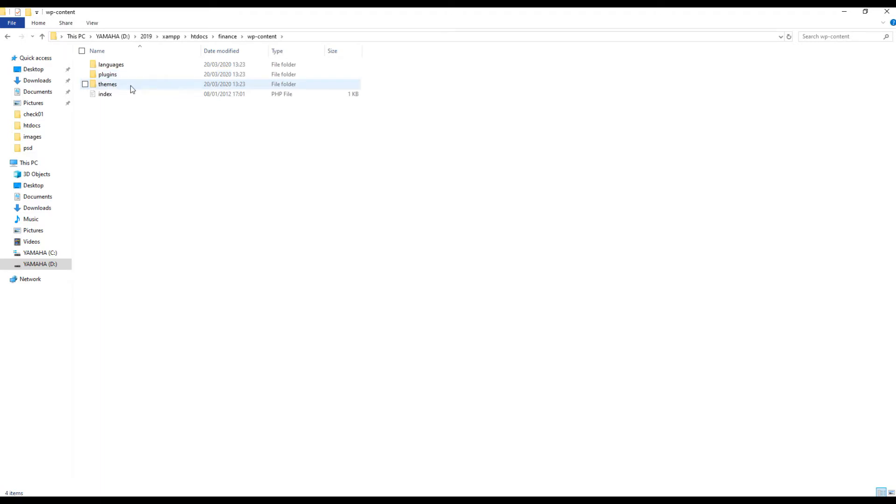
double_click(132, 88)
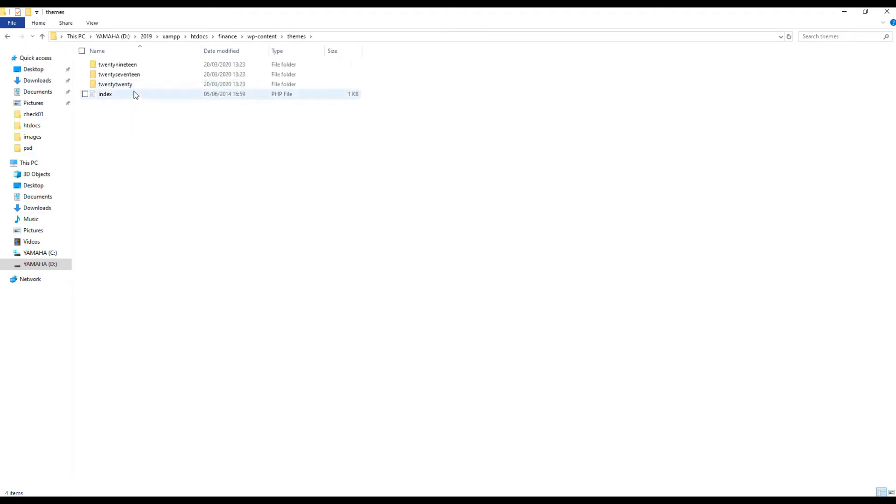
click(139, 74)
key(Up)
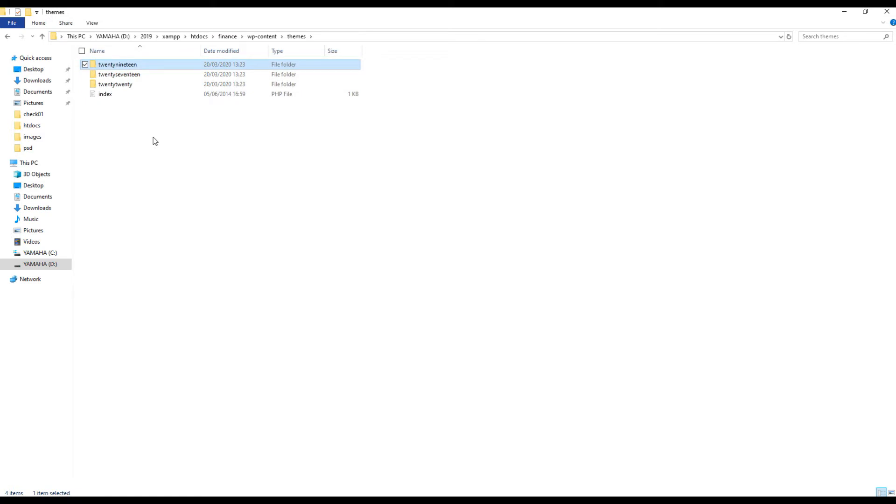
click(135, 85)
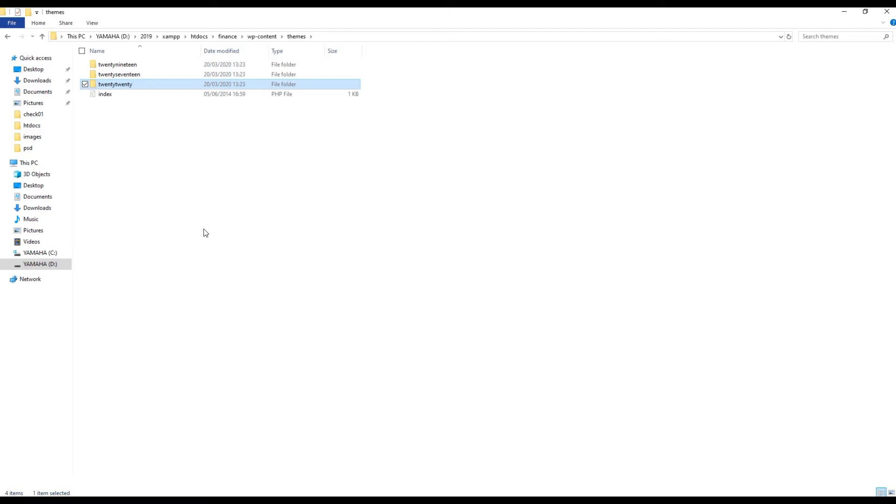
Paste a copy of twentytwenty into themes and rename the copy finance.
key(ctrl+v)
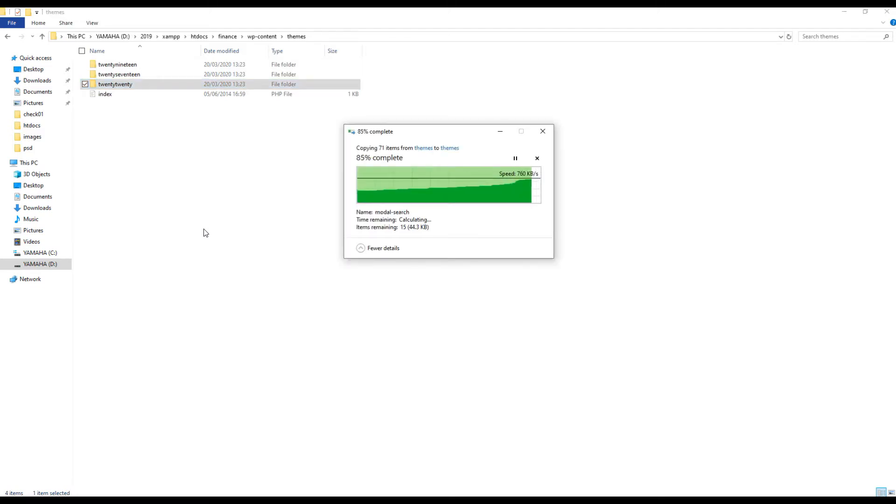
key(F2)
text(finance)
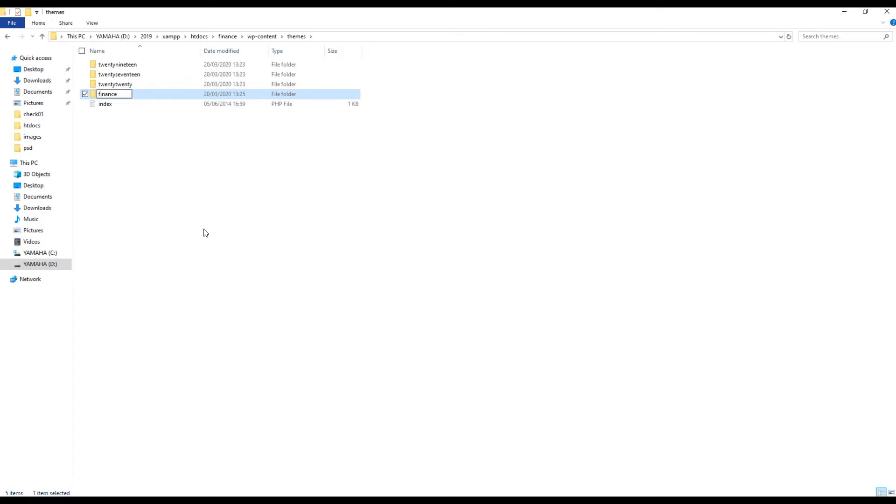
key(Return)
click(203, 229)
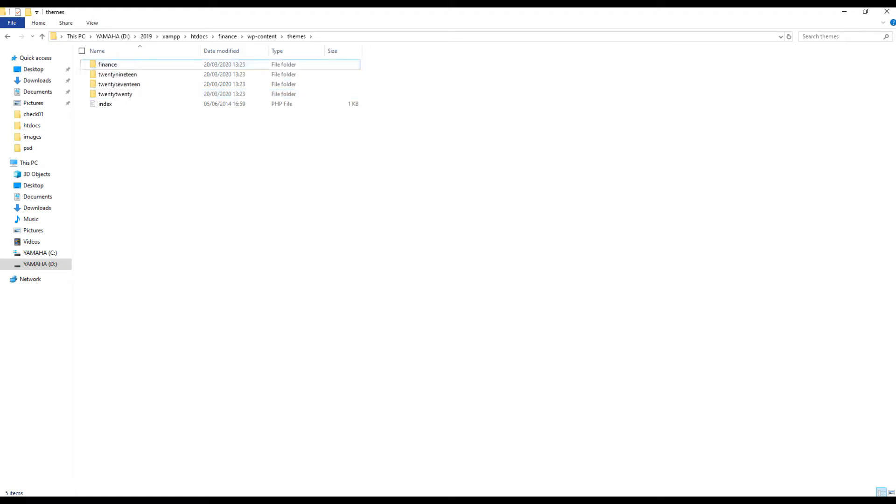
key(alt+Tab)
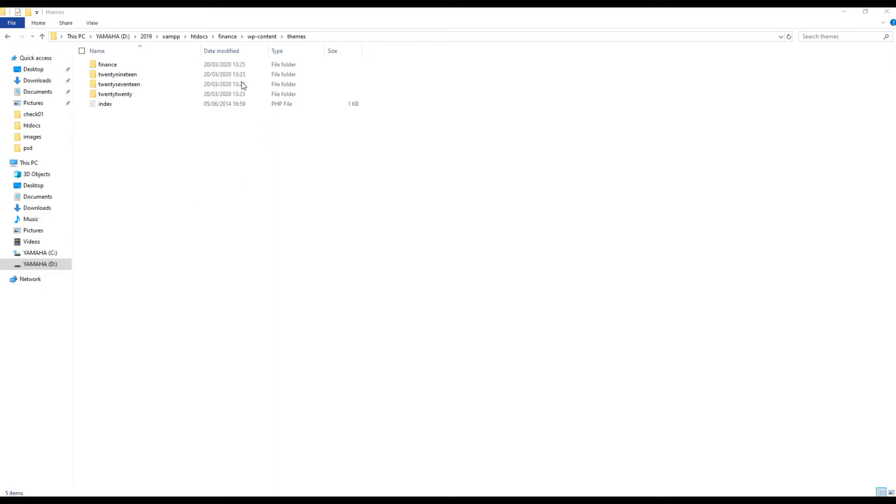
Run xampp-control from the xampp folder, confirm Apache and MySQL are running, then close it.
click(171, 37)
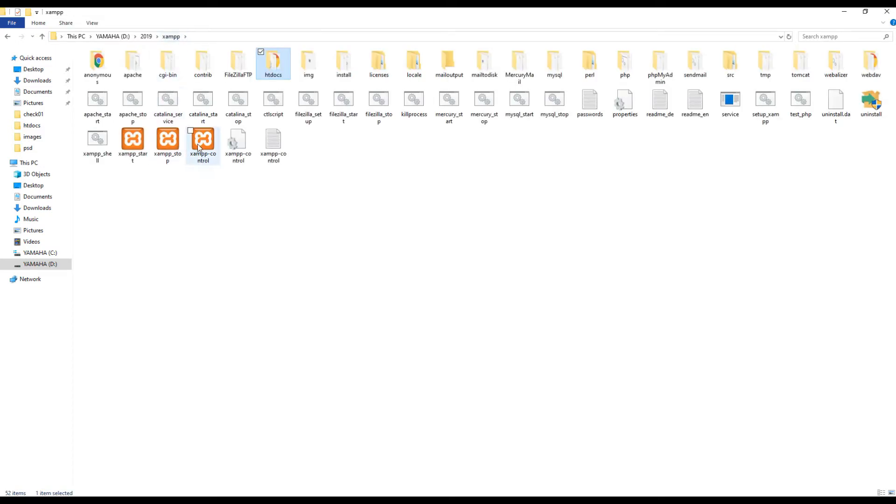
click(206, 158)
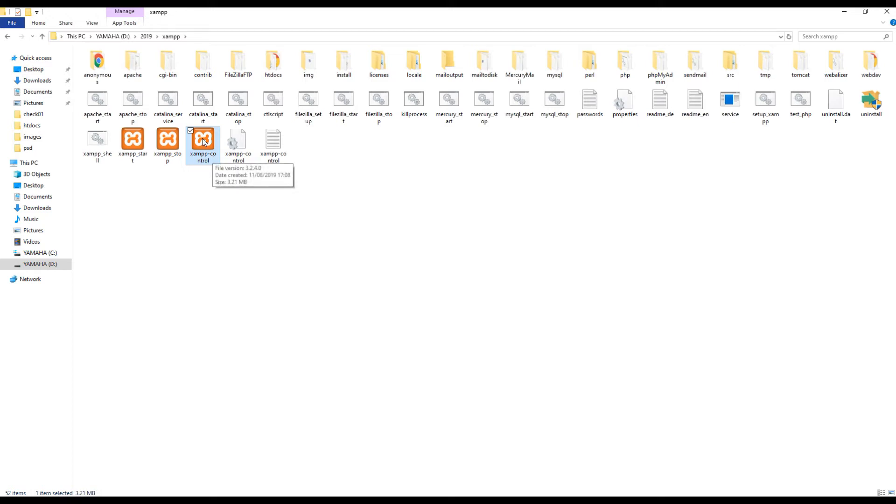
double_click(204, 141)
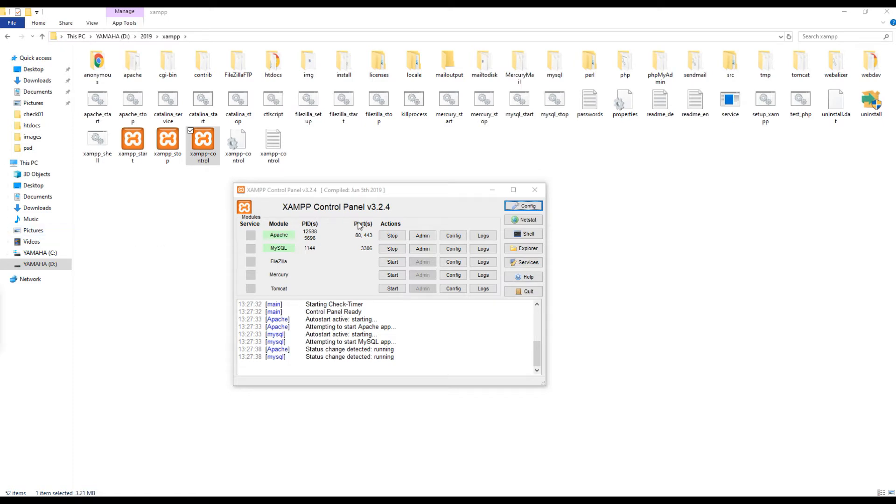
click(535, 190)
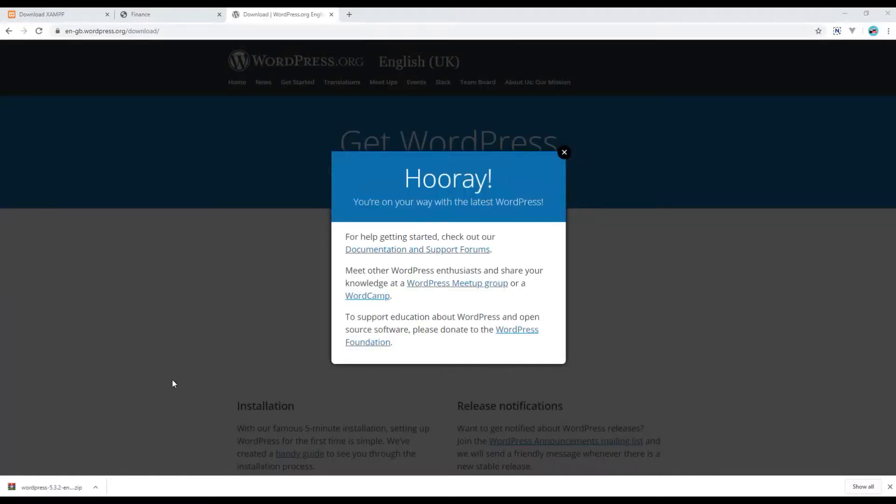
Load localhost/phpmyadmin in a new tab.
click(349, 15)
text(localhost/phpmyadmin)
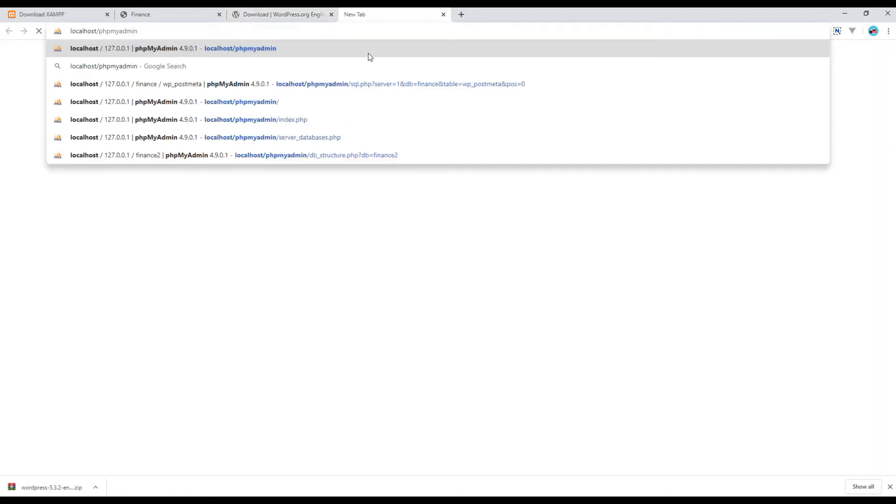
key(Return)
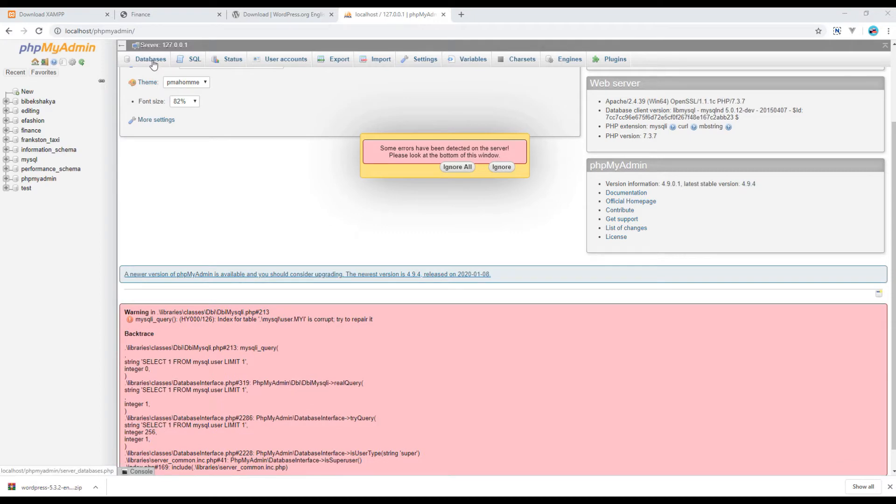
Create a new database named finance2 from the Databases page.
click(153, 64)
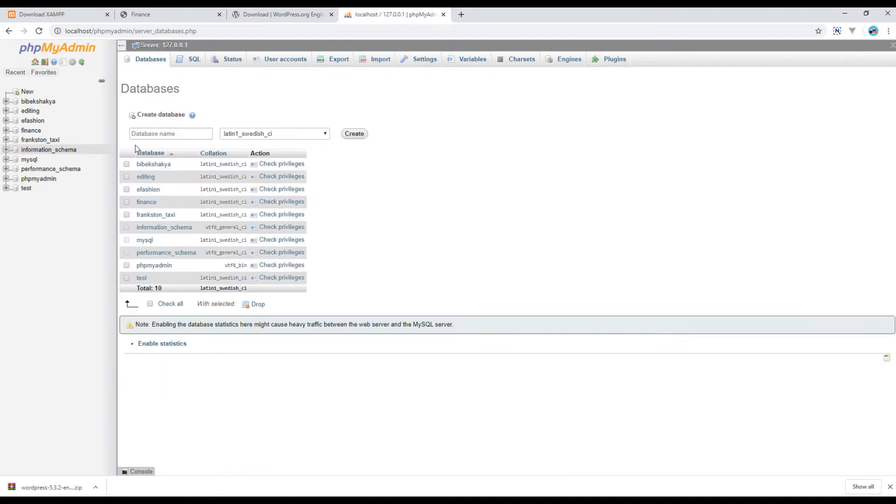
click(160, 133)
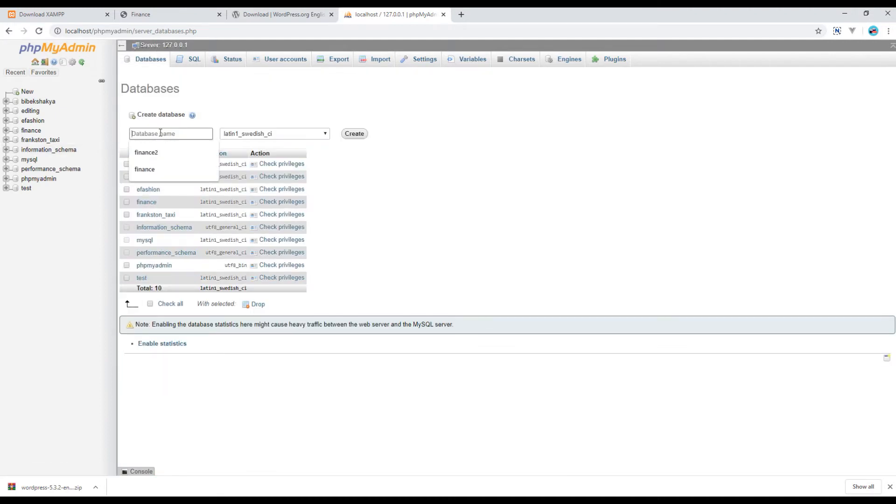
text(finance2)
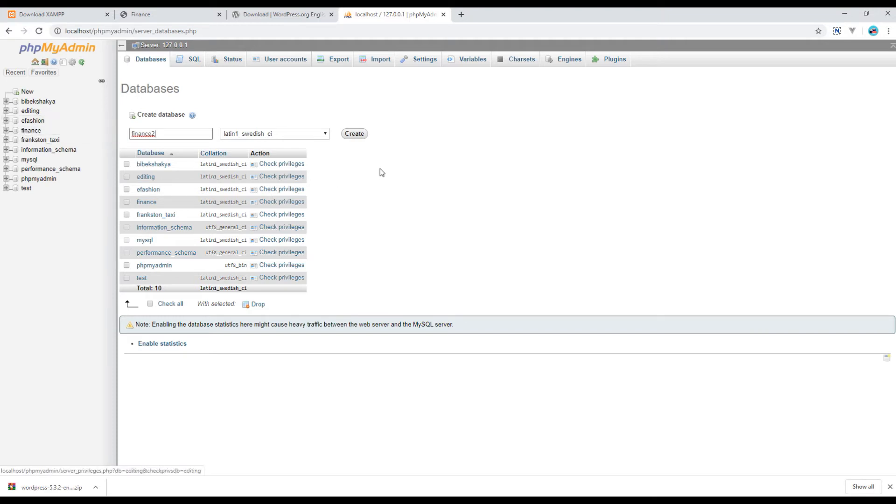
click(356, 136)
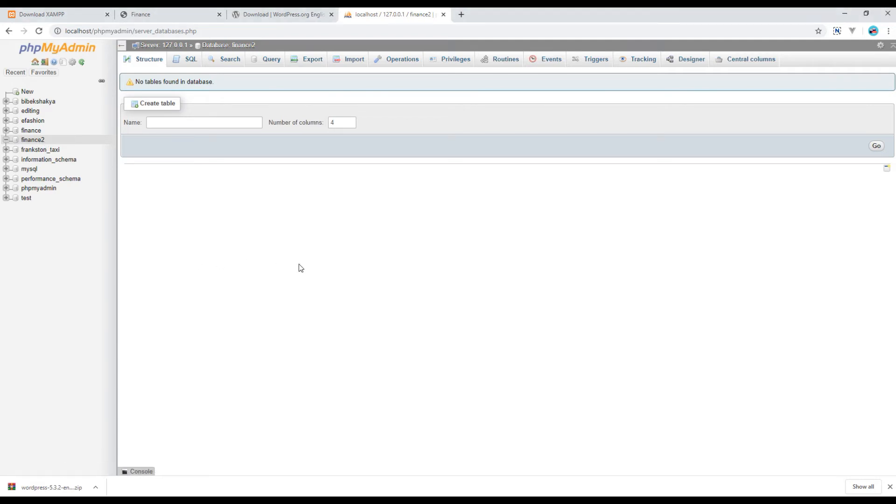
Enter localhost/finance in a new tab and confirm the finance folder exists in htdocs.
key(ctrl+t)
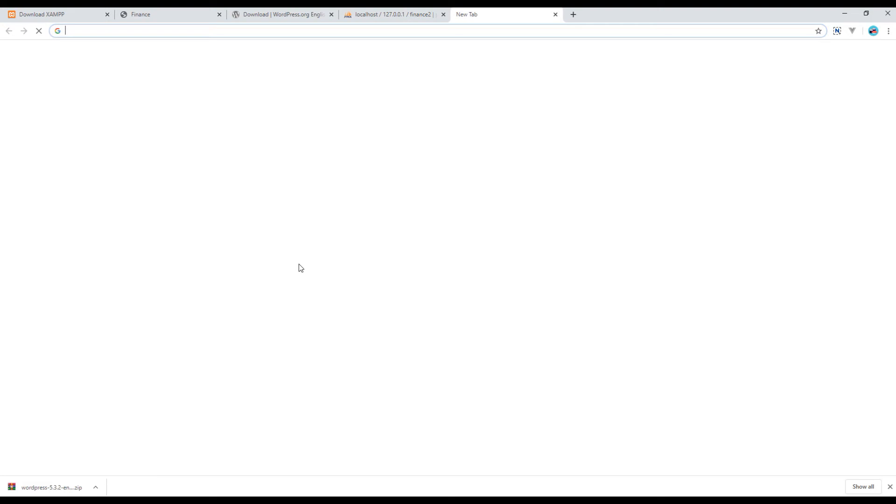
text(localhost/finance)
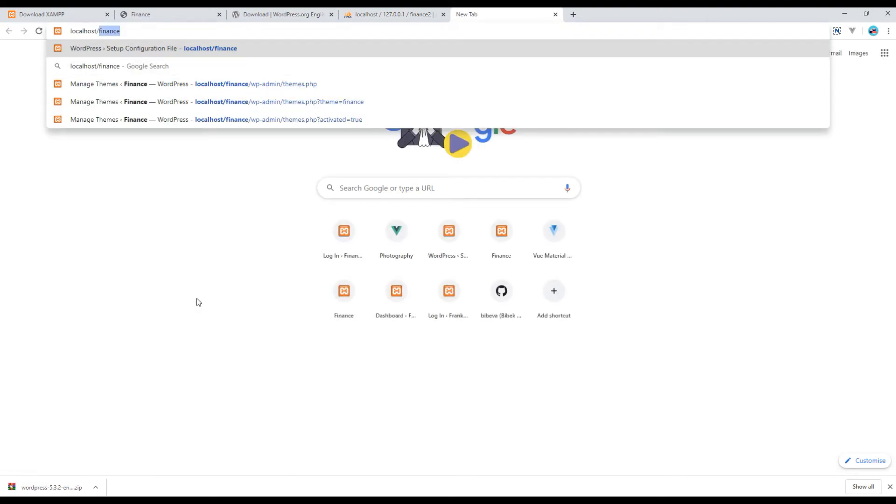
click(111, 500)
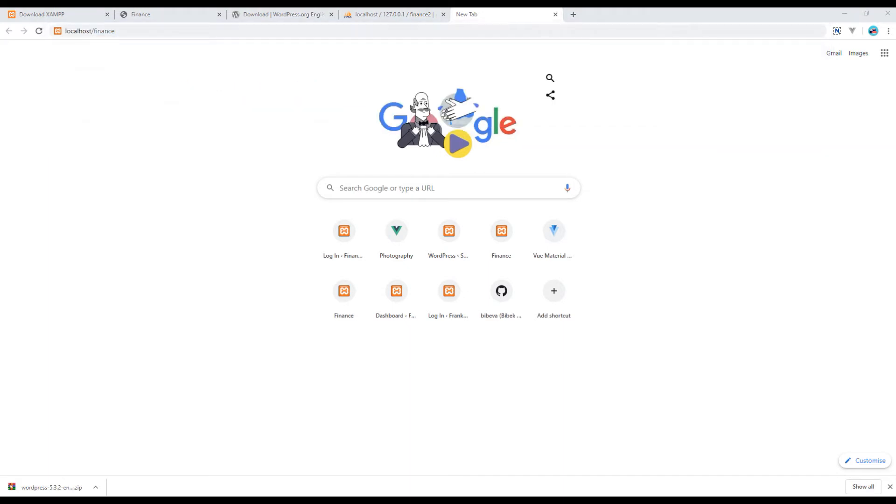
click(77, 471)
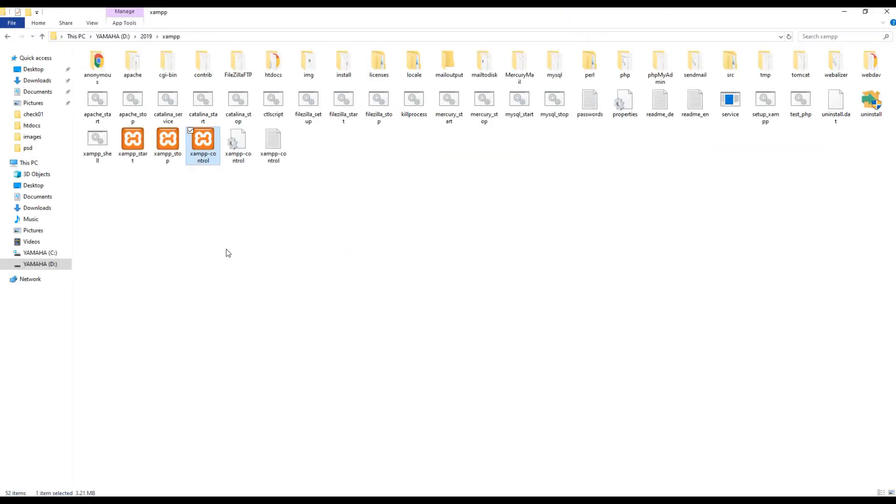
double_click(273, 66)
click(133, 77)
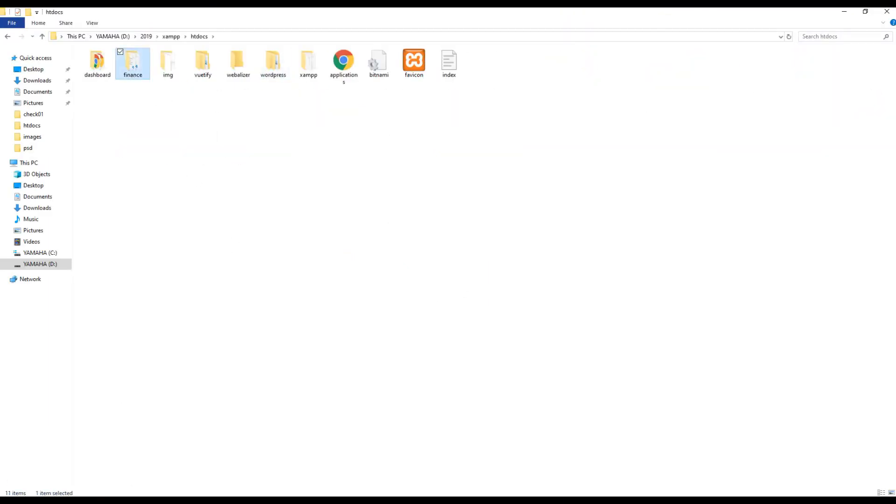
Load localhost/finance and read the WordPress setup welcome page.
click(153, 500)
click(167, 36)
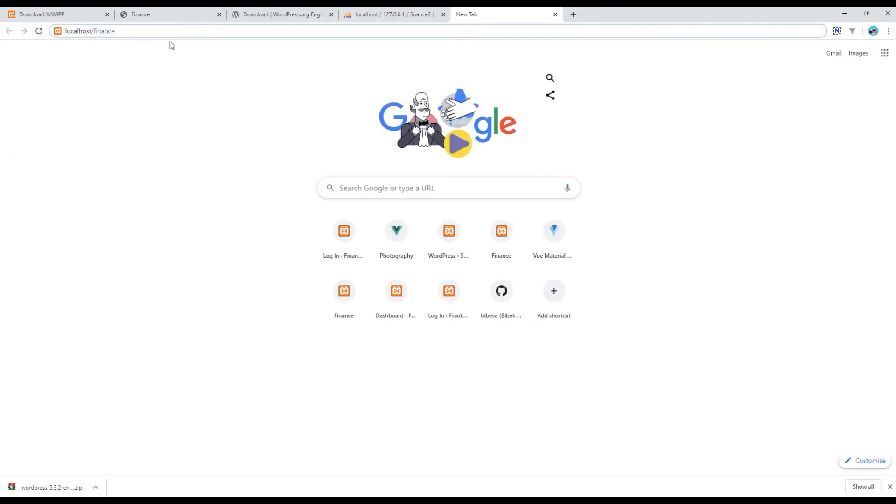
key(Return)
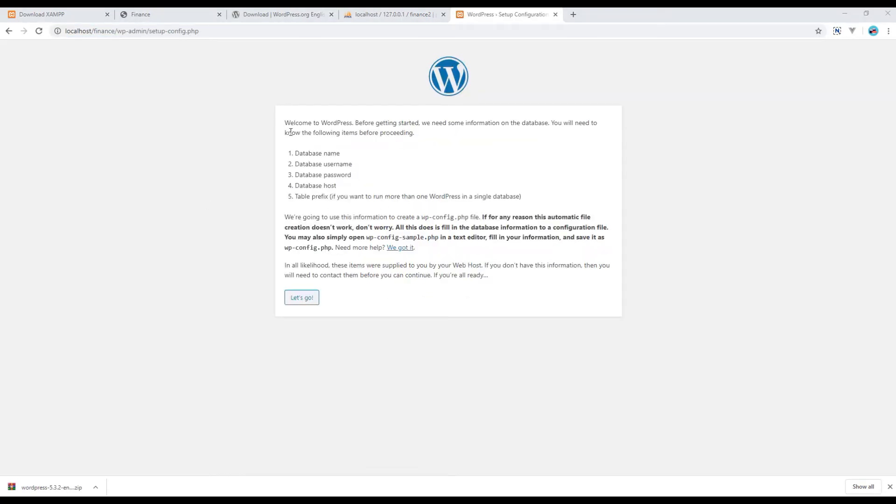
drag(283, 120, 453, 308)
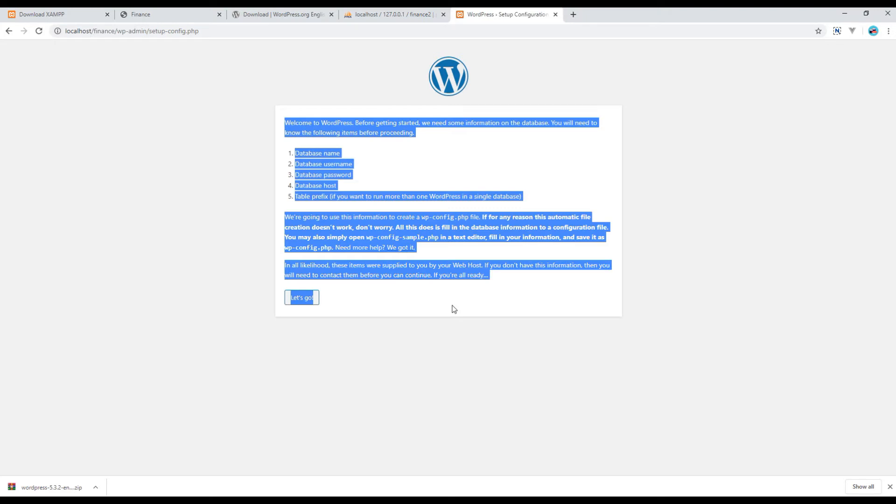
click(454, 309)
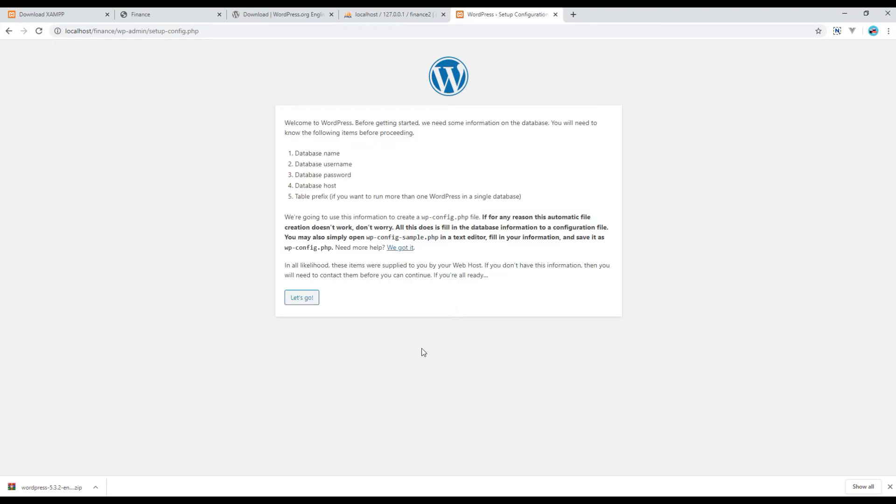
Enter database name finance2, username root and an empty password, then submit.
click(303, 304)
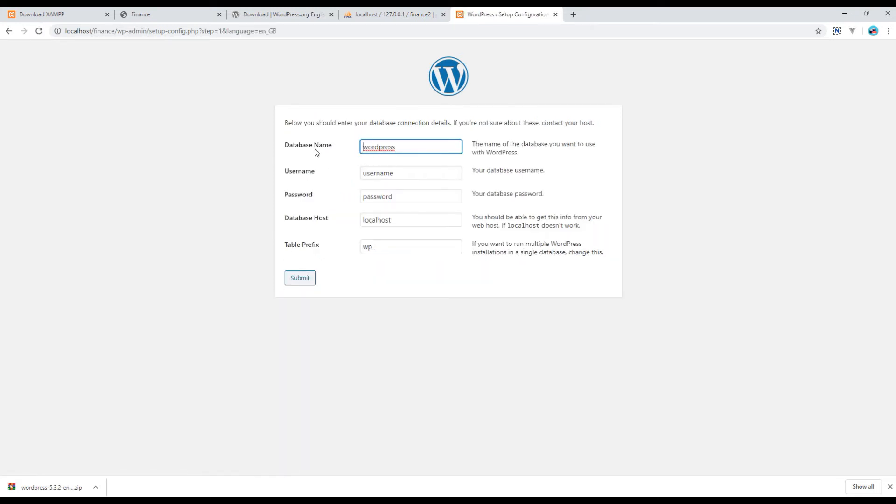
double_click(387, 149)
text(finance2)
click(390, 171)
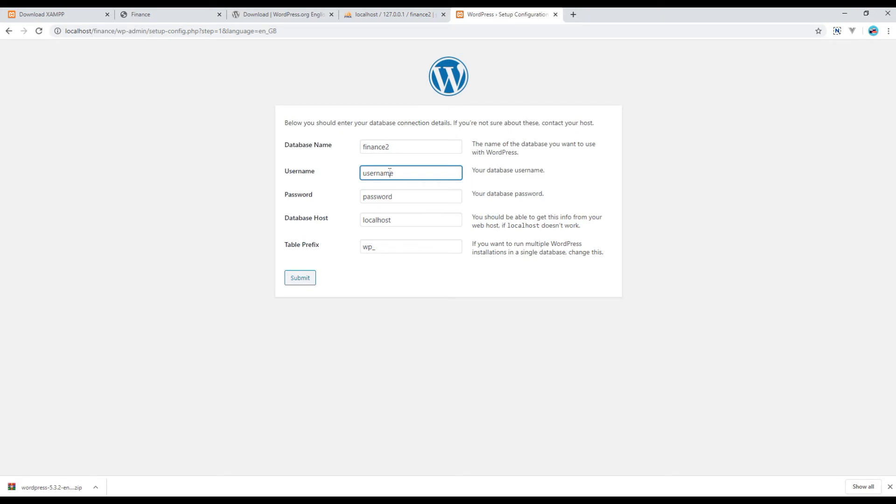
drag(398, 174, 351, 175)
text(root)
double_click(381, 197)
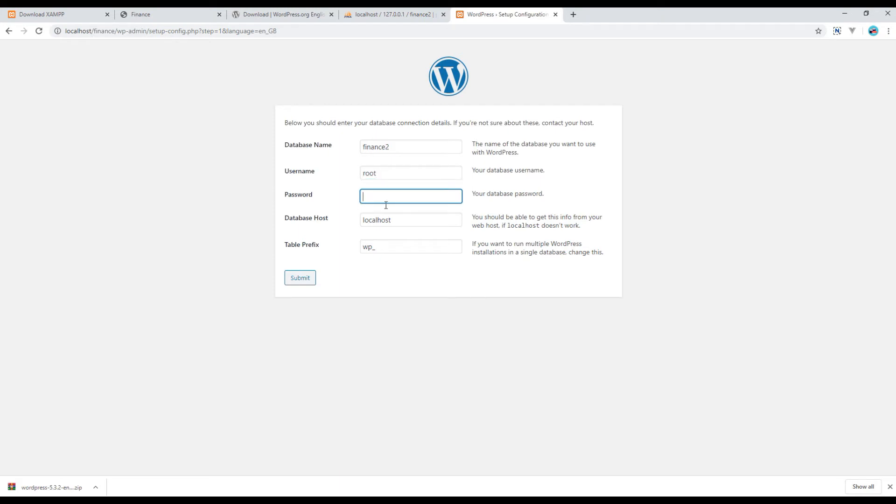
click(405, 307)
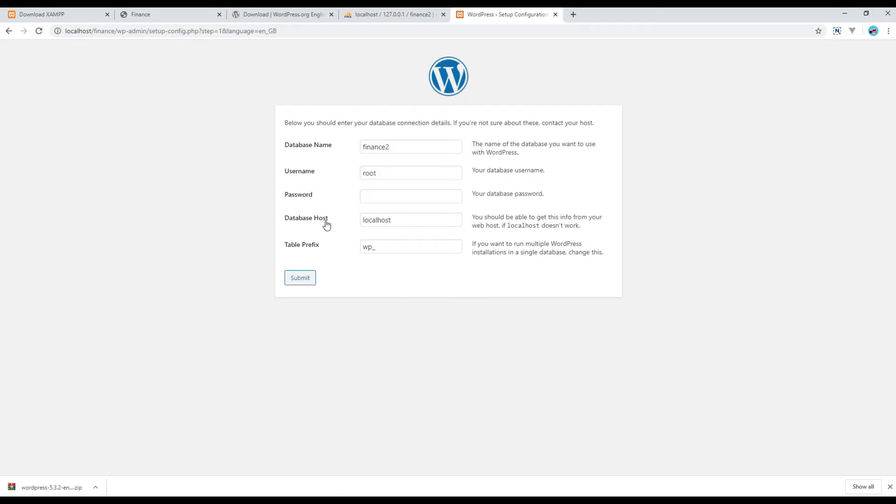
click(306, 283)
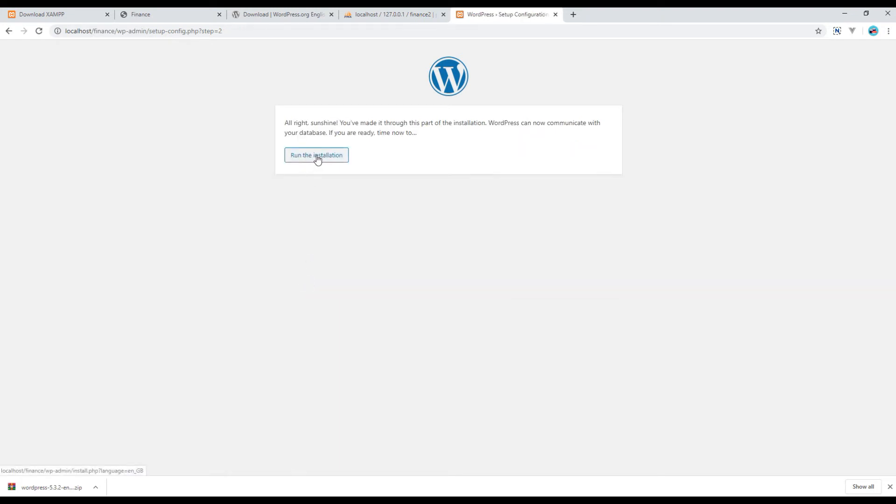
Start the installation with site title 'Finance' and username 'admin'.
click(333, 162)
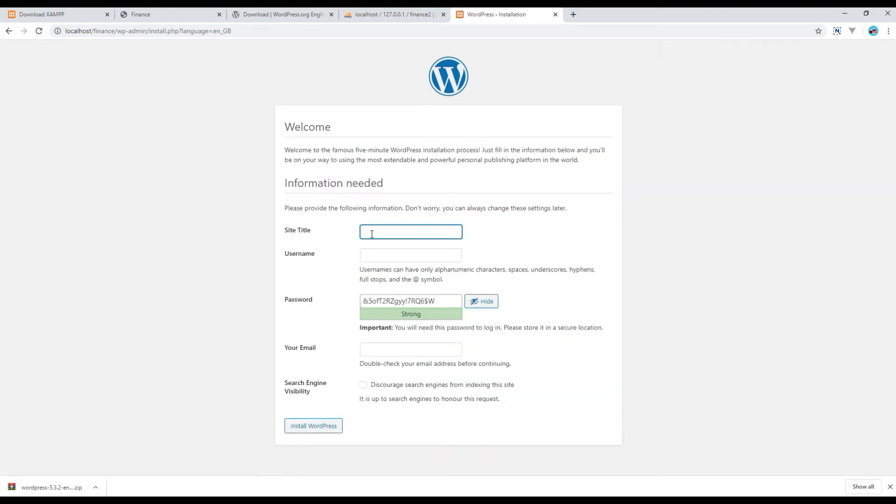
text(Finance)
click(384, 252)
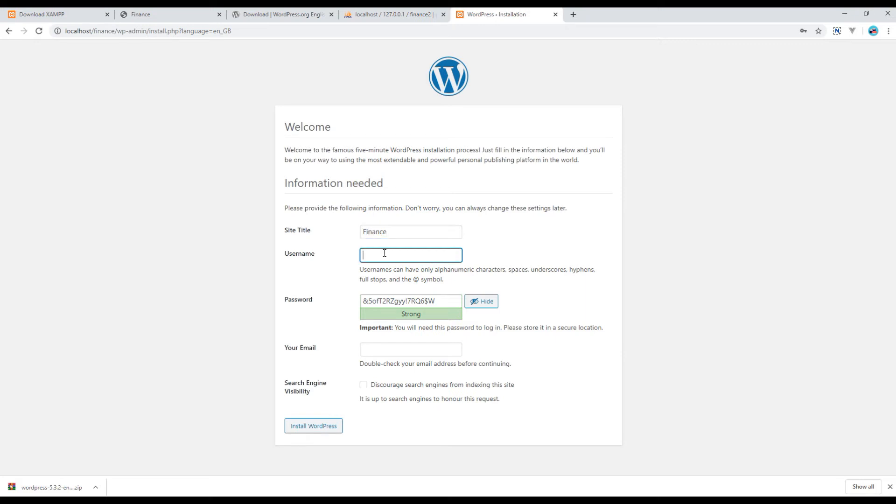
text(admin)
Replace the generated password with a short weak one and confirm using the weak password.
drag(459, 301, 351, 299)
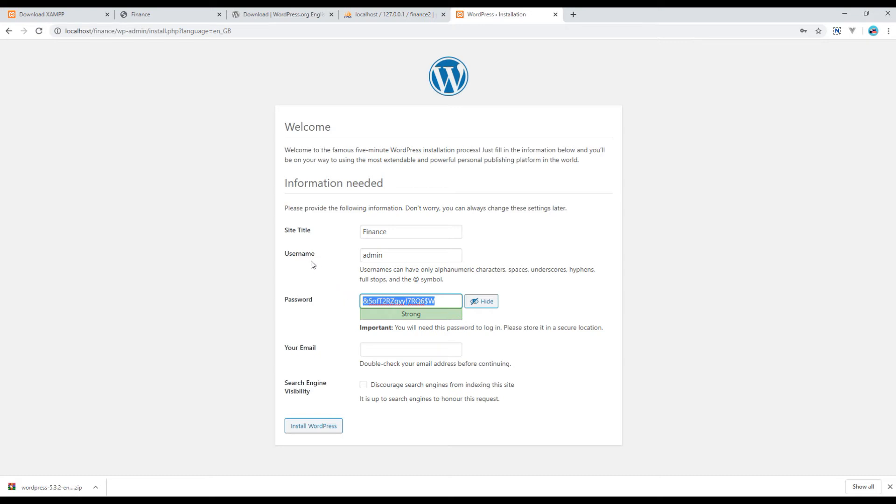
drag(385, 255, 349, 257)
drag(438, 305, 349, 297)
text(admin)
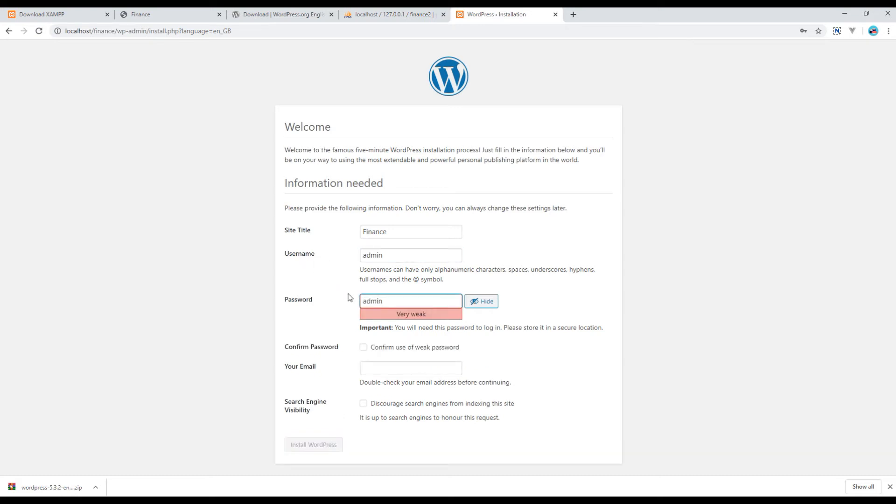
click(323, 322)
click(364, 354)
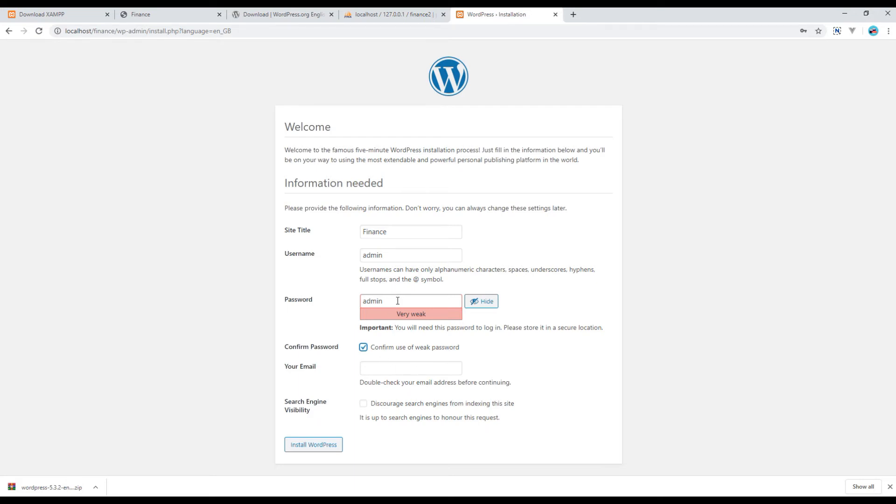
Fill in the admin e-mail from saved suggestions and install WordPress, reaching the Success page.
click(398, 367)
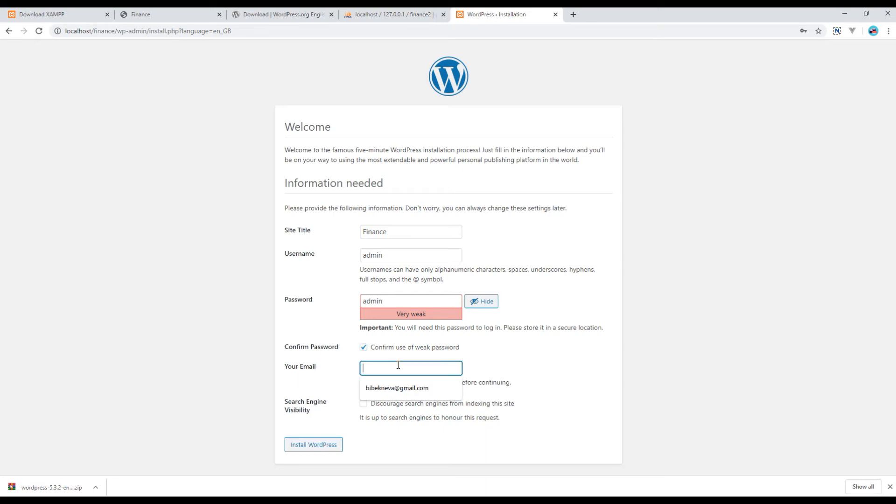
click(388, 387)
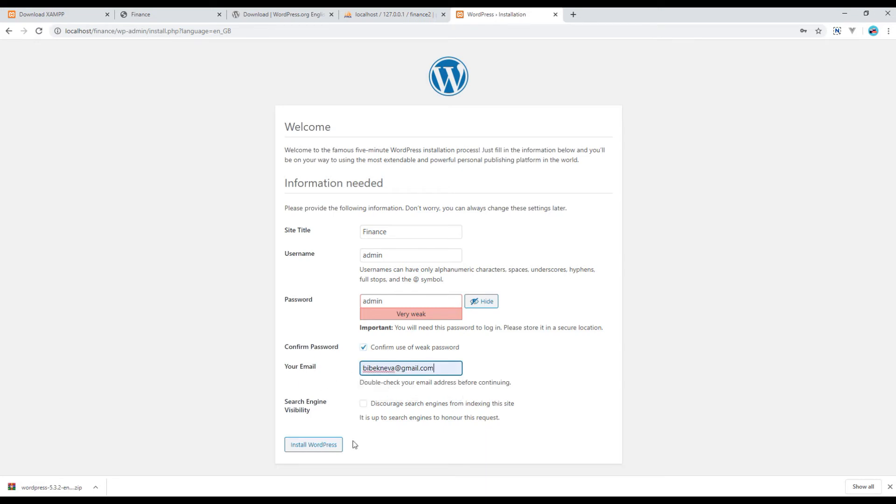
click(326, 449)
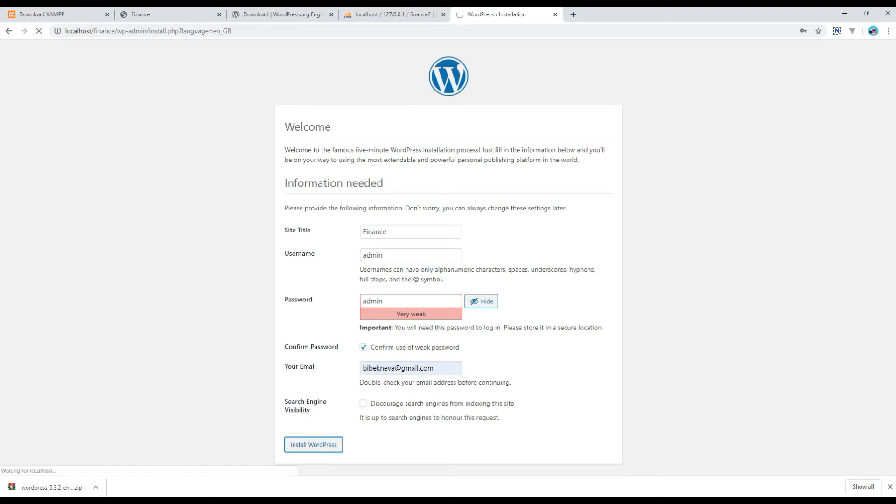
drag(287, 125, 350, 130)
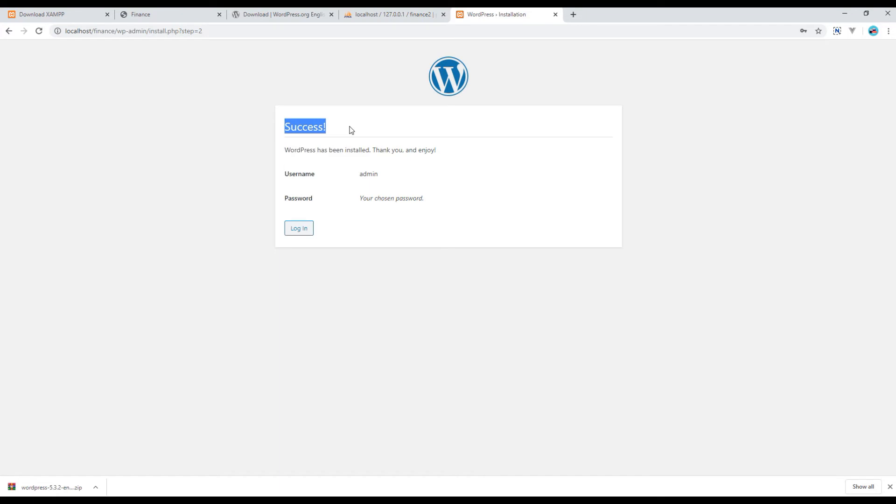
click(236, 188)
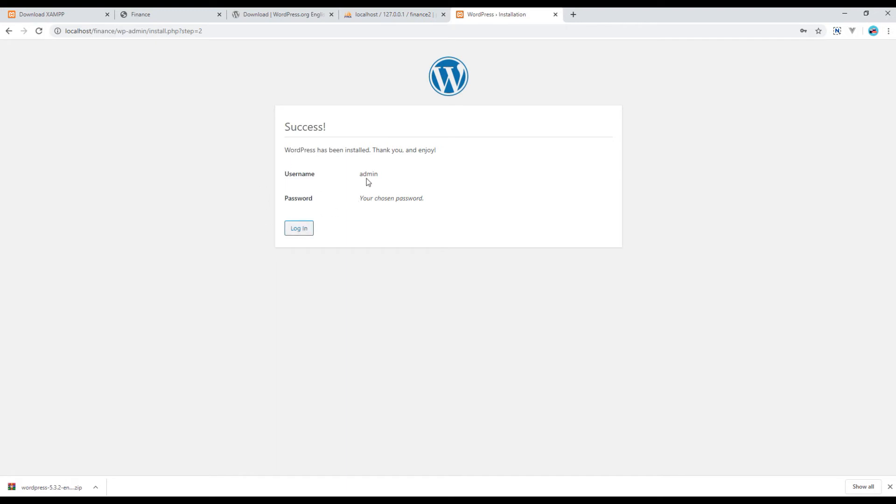
Log in as admin with the account password to reach the Finance Dashboard.
click(299, 229)
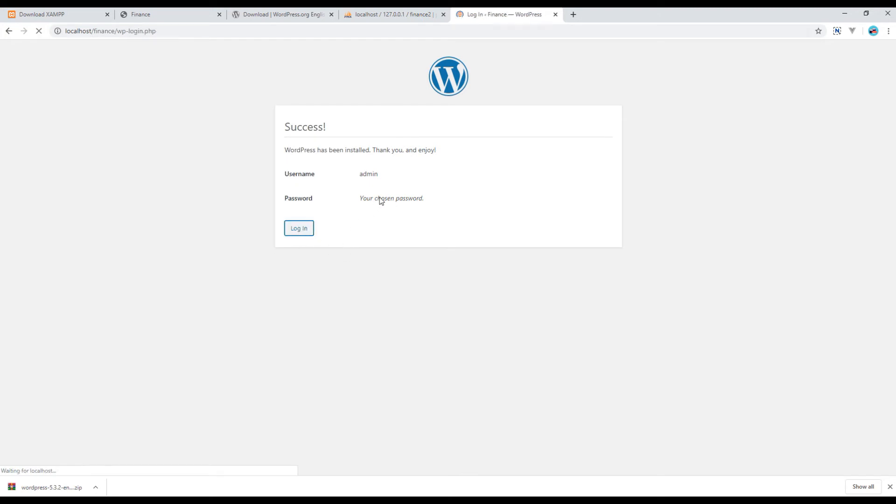
click(401, 191)
text(admin)
key(Tab)
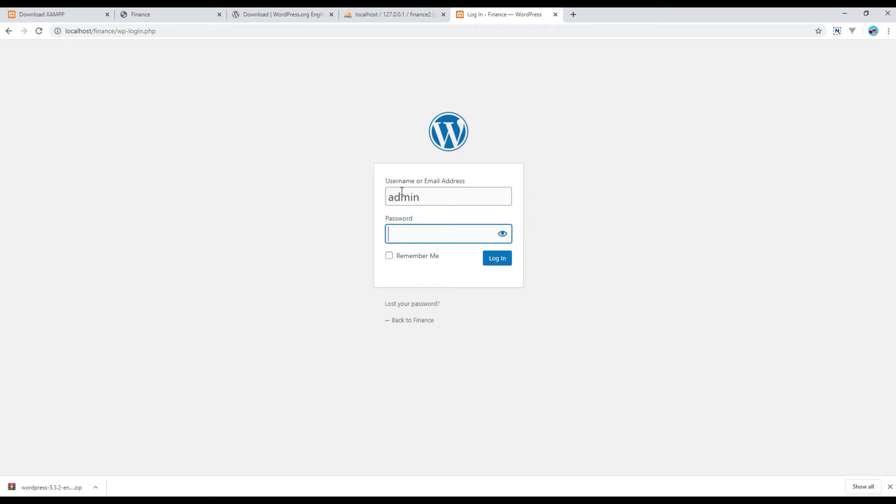
text(****)
click(498, 259)
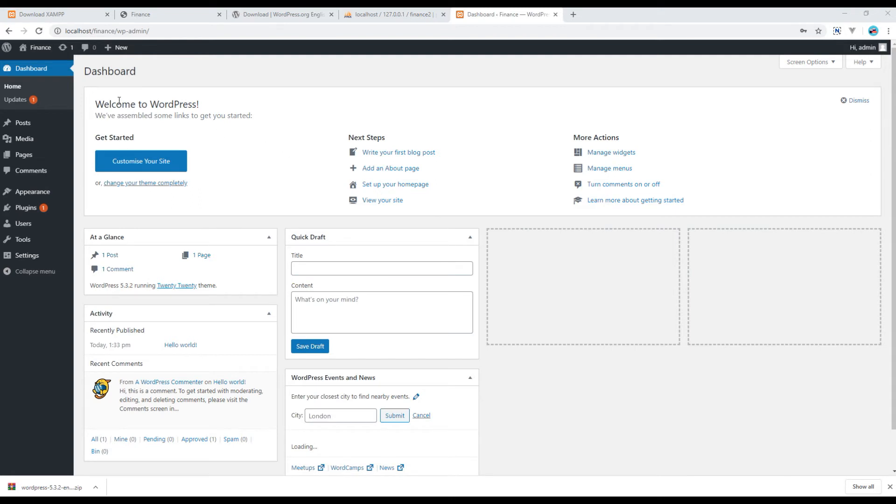
Open the Finance front page in a new tab via Visit Site and scroll through it.
mouse_move(40, 47)
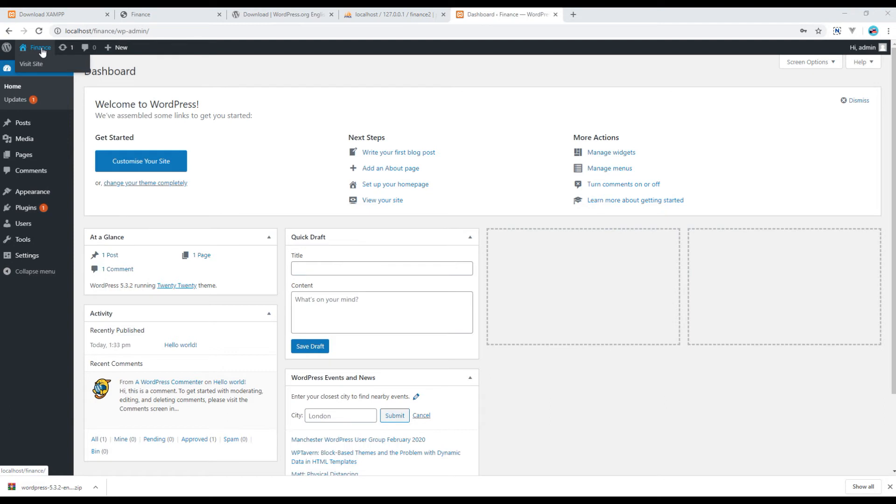
right_click(37, 67)
click(58, 73)
drag(600, 14, 490, 14)
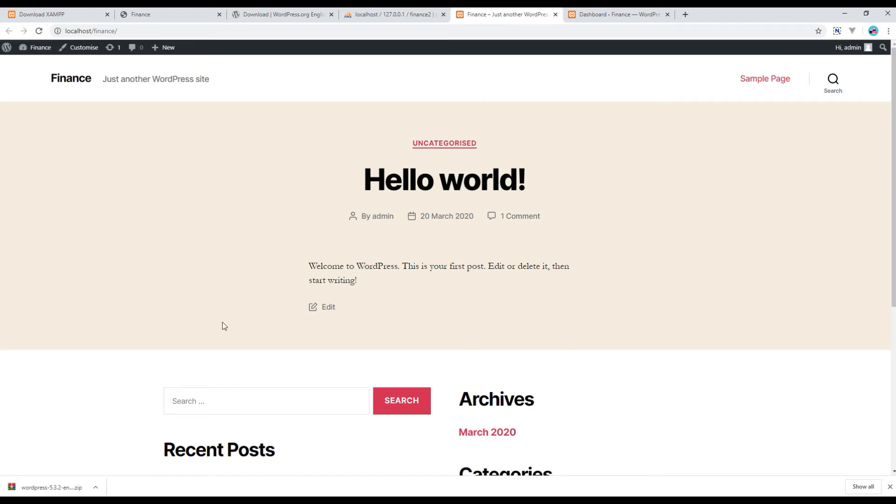
scroll(595, 296, down, 6)
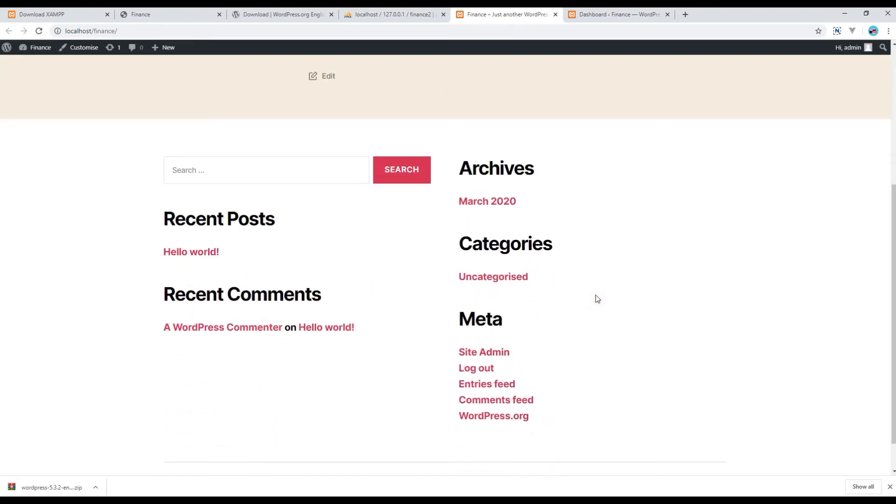
scroll(597, 297, up, 6)
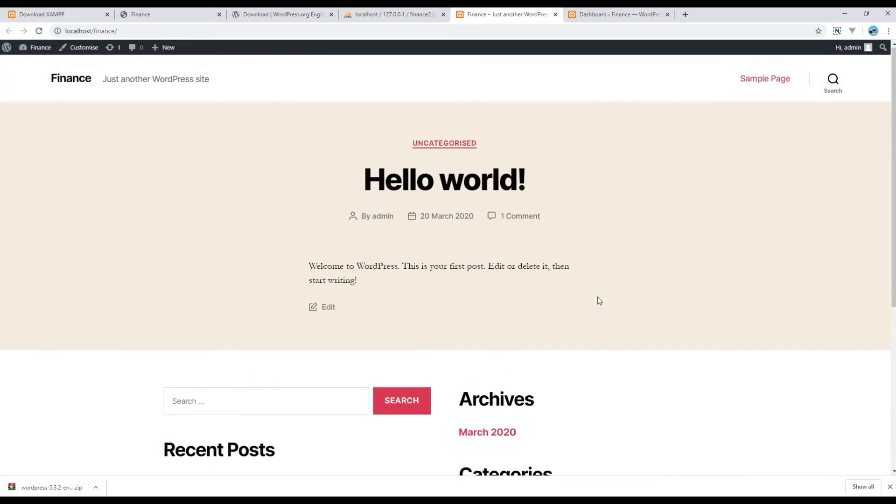
Compare the Dashboard and the front page once more, ending back on the Dashboard.
click(615, 15)
scroll(463, 322, down, 2)
scroll(463, 322, up, 1)
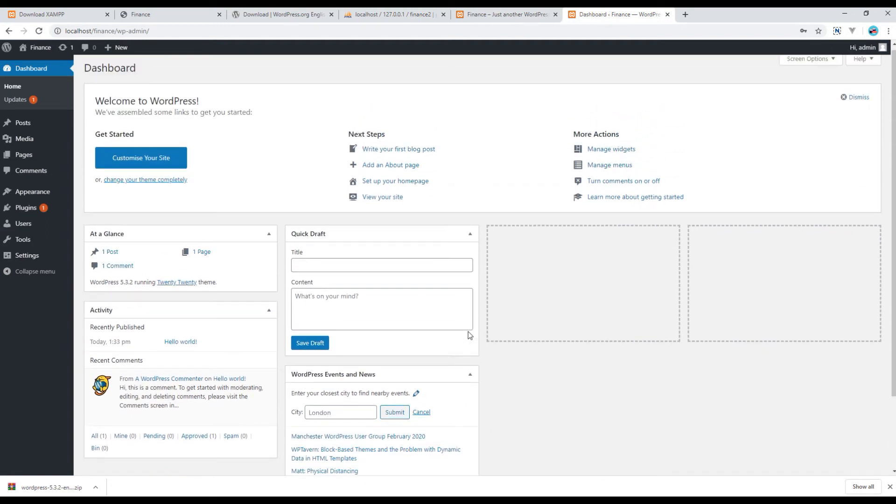
click(513, 15)
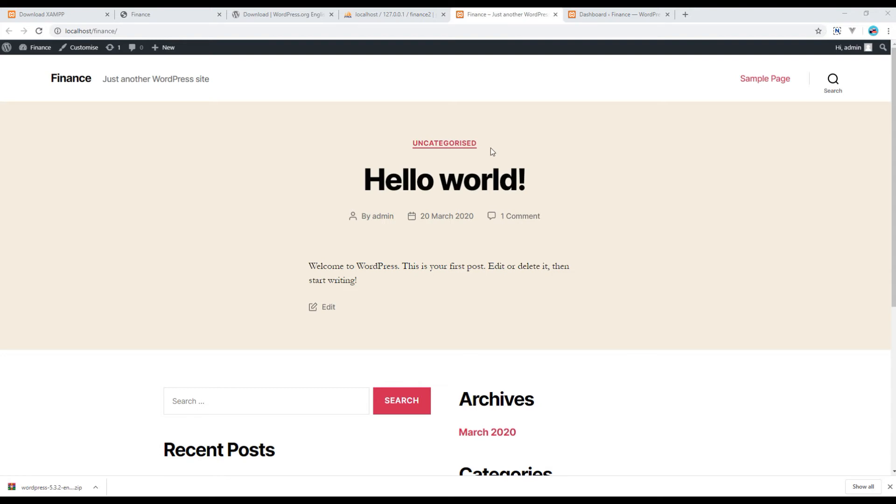
scroll(505, 347, down, 5)
scroll(513, 370, up, 5)
click(599, 16)
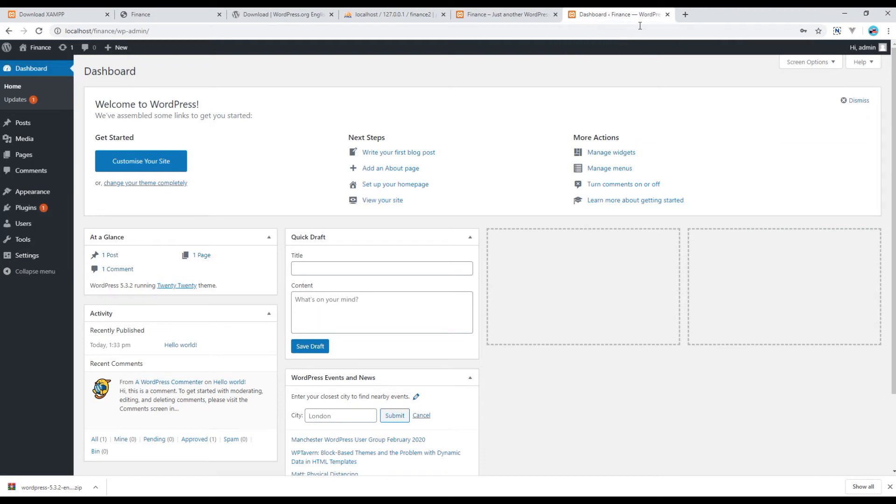
mouse_move(40, 196)
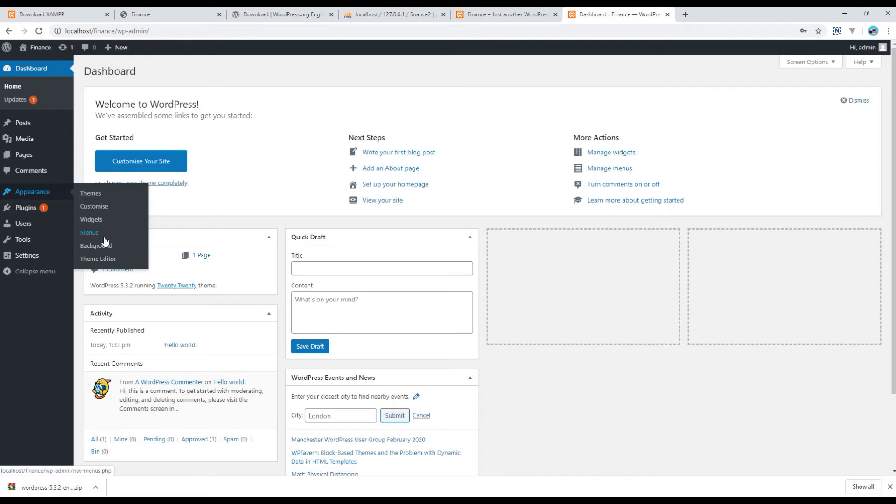
Open Appearance > Themes and activate Twenty Seventeen.
click(91, 194)
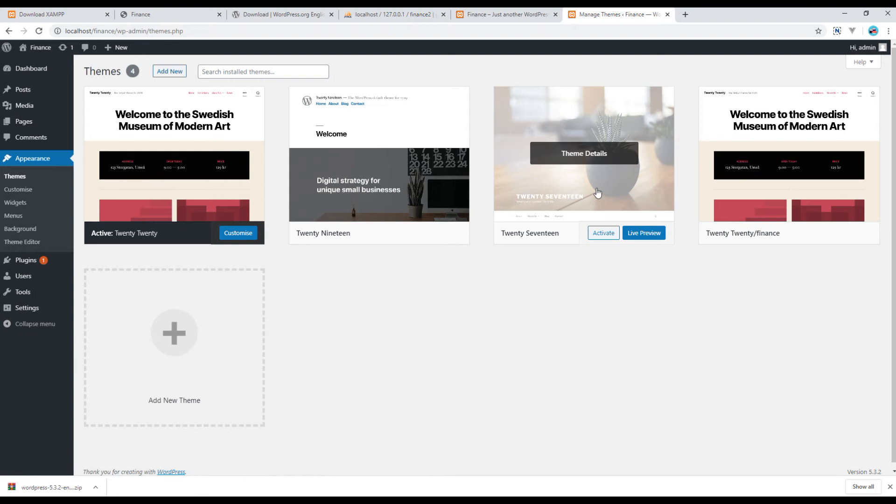
click(604, 236)
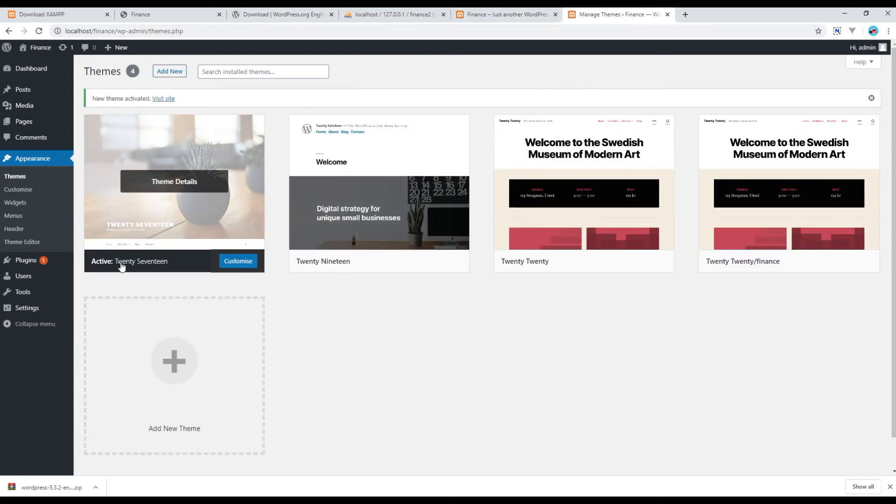
click(498, 17)
key(F5)
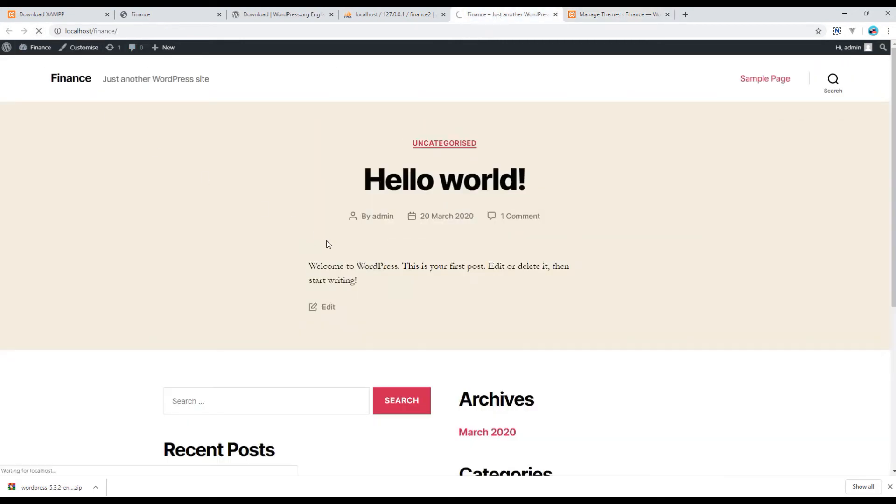
scroll(252, 259, down, 7)
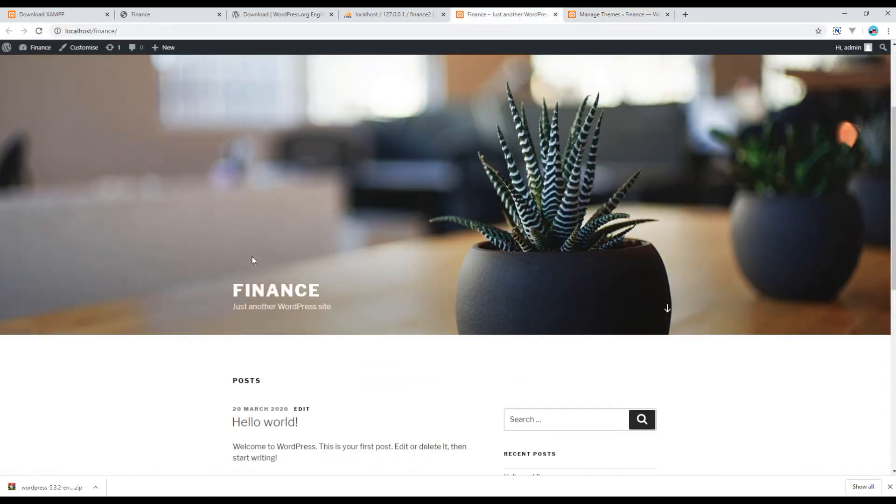
scroll(256, 262, down, 5)
scroll(560, 344, up, 12)
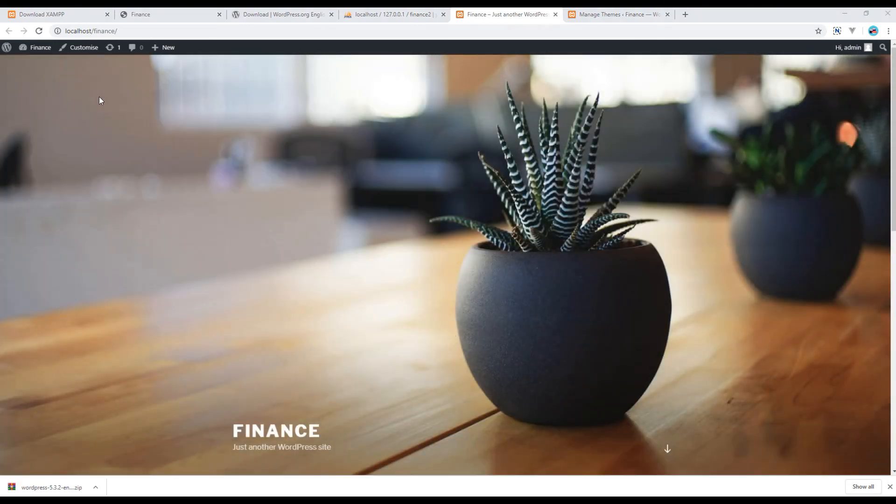
click(621, 15)
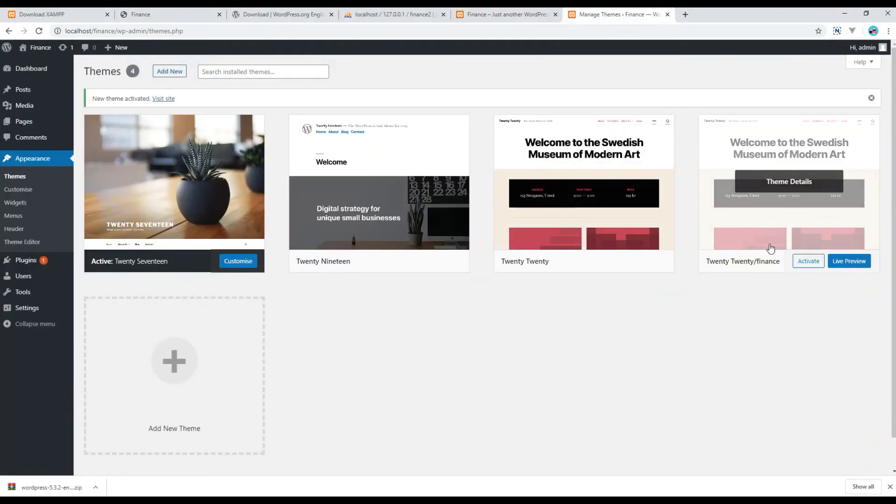
Activate Twenty Twenty/finance, preview the front page with it, and return to Manage Themes.
click(810, 261)
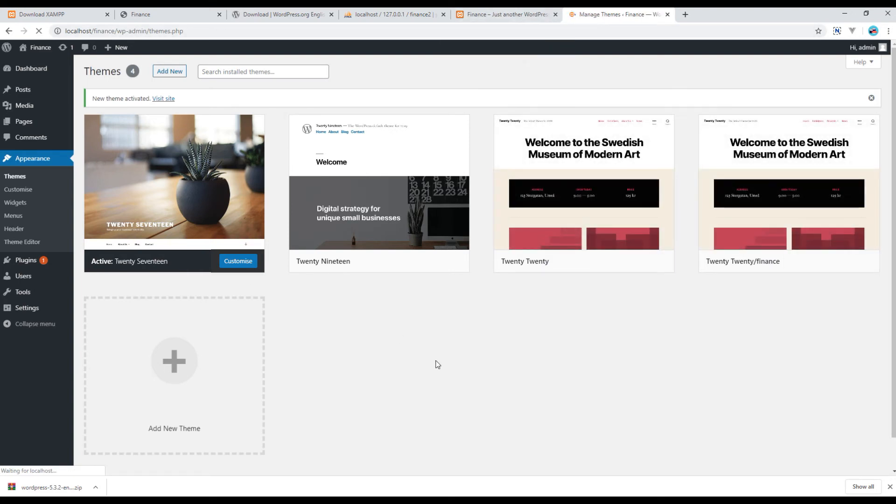
click(498, 18)
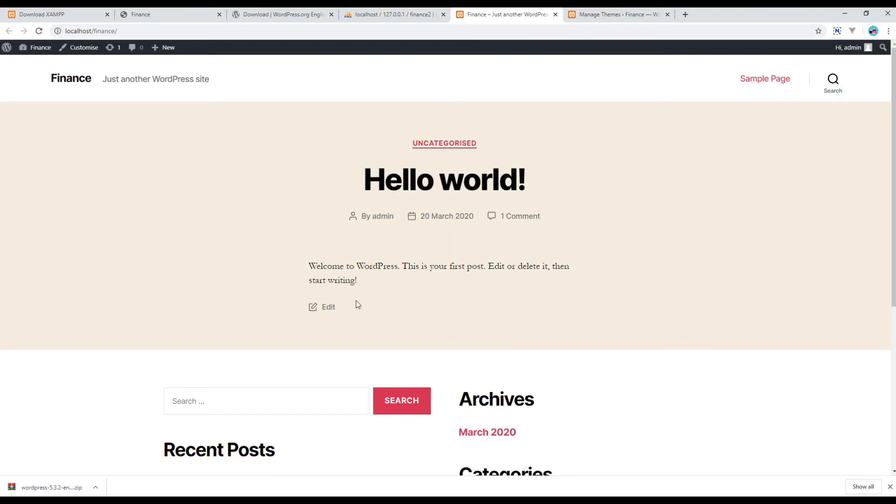
scroll(487, 368, down, 6)
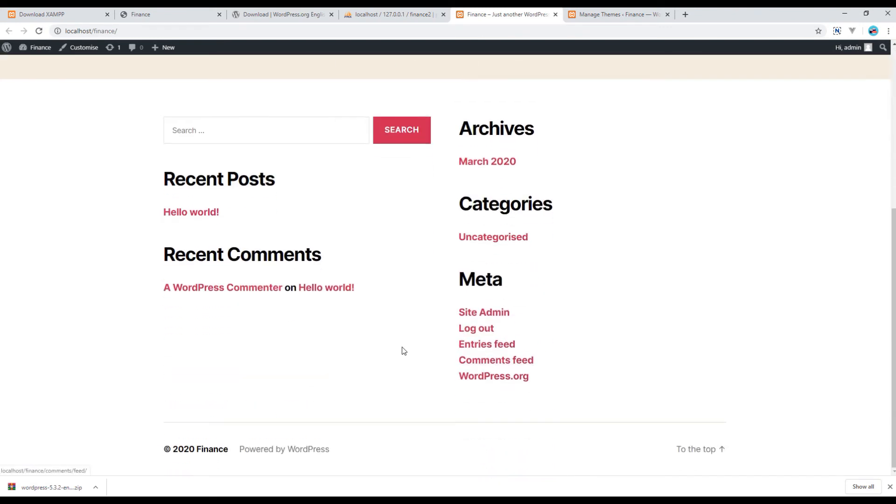
scroll(432, 356, up, 6)
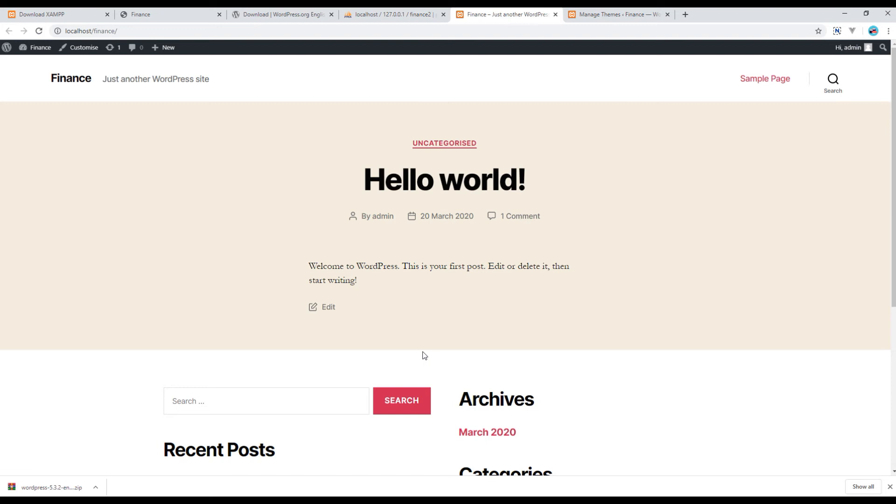
click(616, 14)
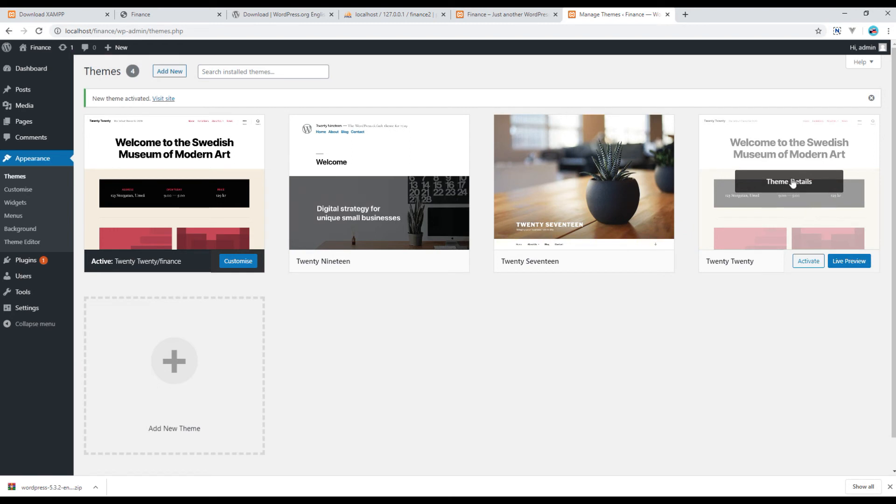
Open Twenty Twenty's Theme Details, minimize Chrome, and select the desktop screenshot image.
click(788, 184)
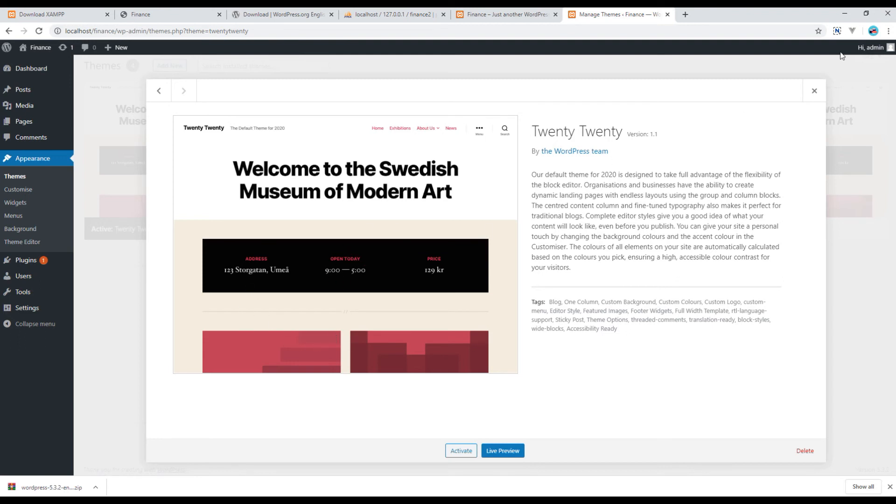
click(844, 14)
click(17, 29)
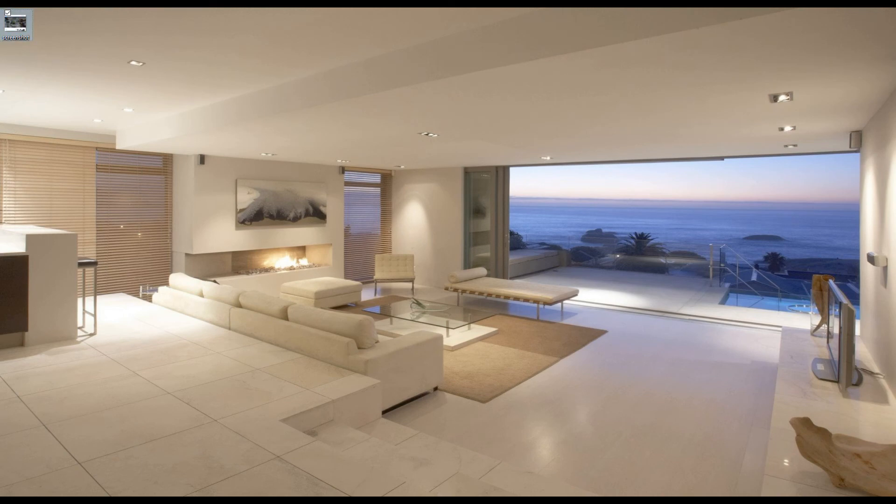
In htdocs > finance > wp-content > themes > finance, replace screenshot.png with the desktop image.
mouse_move(111, 501)
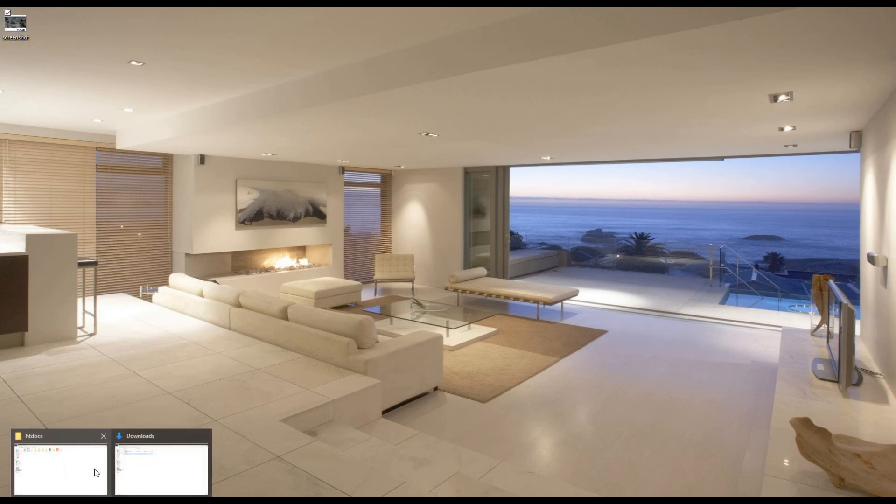
click(95, 471)
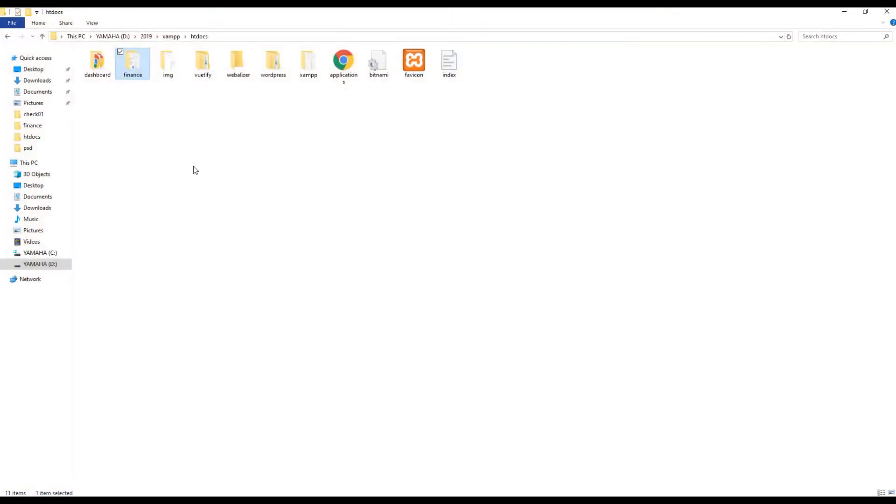
double_click(132, 67)
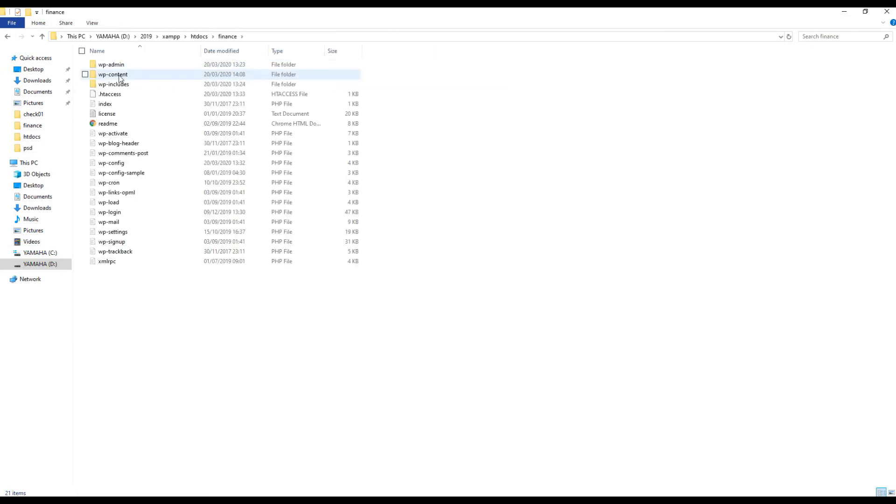
double_click(120, 76)
double_click(118, 86)
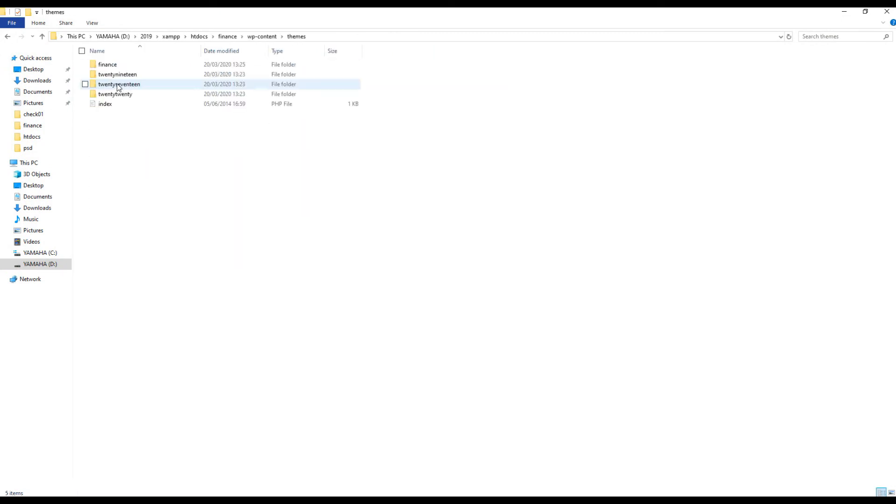
click(120, 68)
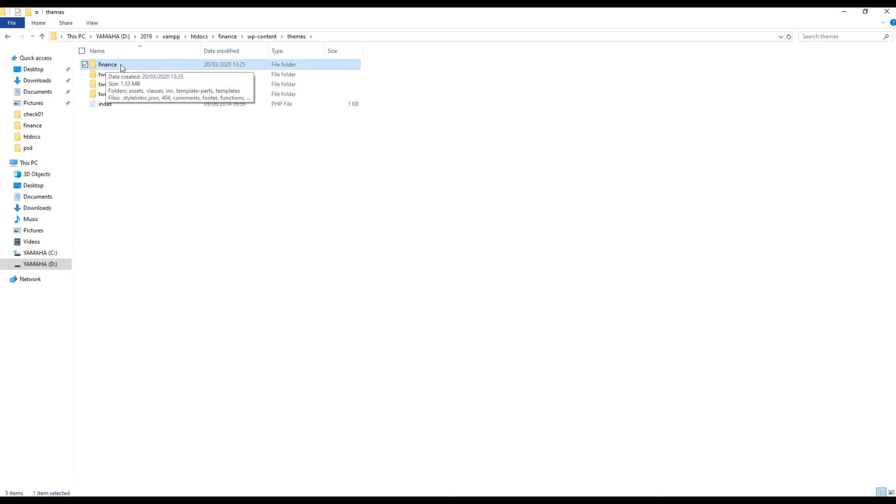
double_click(122, 68)
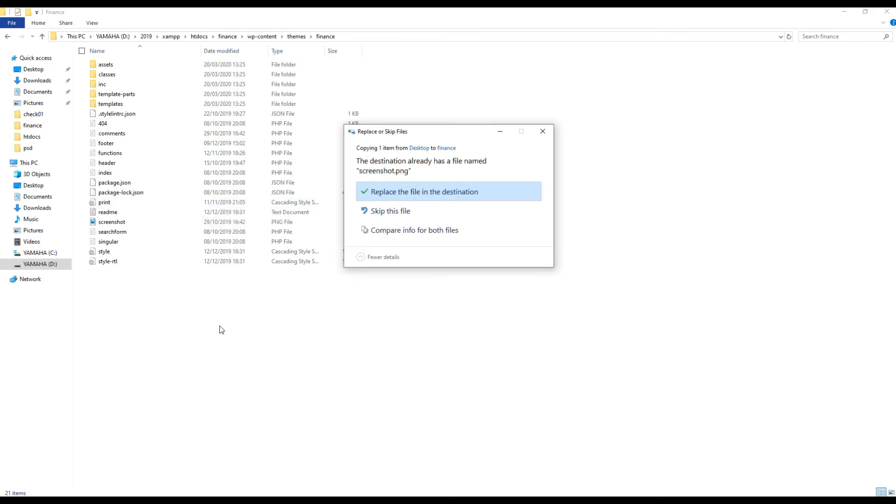
click(419, 192)
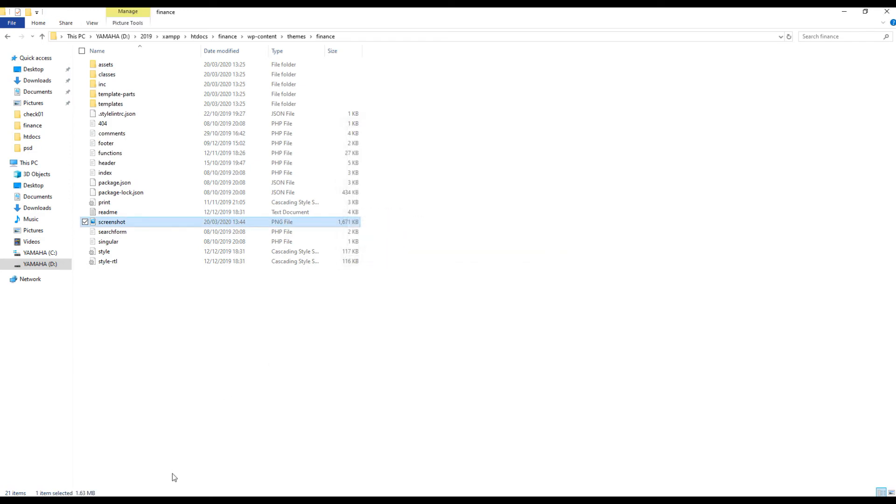
click(146, 500)
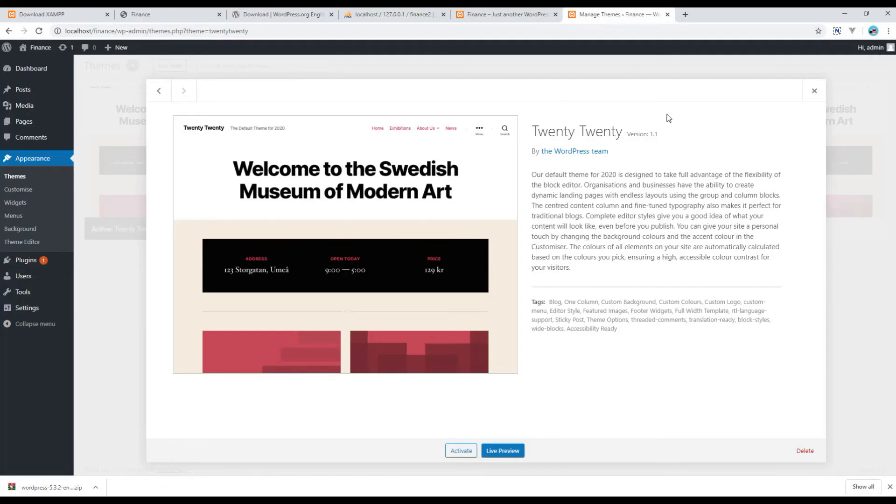
Reload the Themes page with F5 and check the finance theme's new screenshot in its details.
click(813, 91)
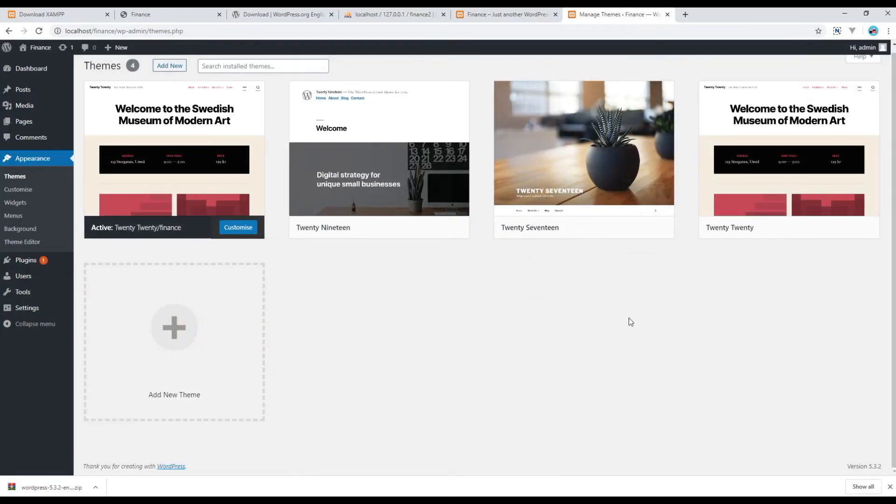
key(F5)
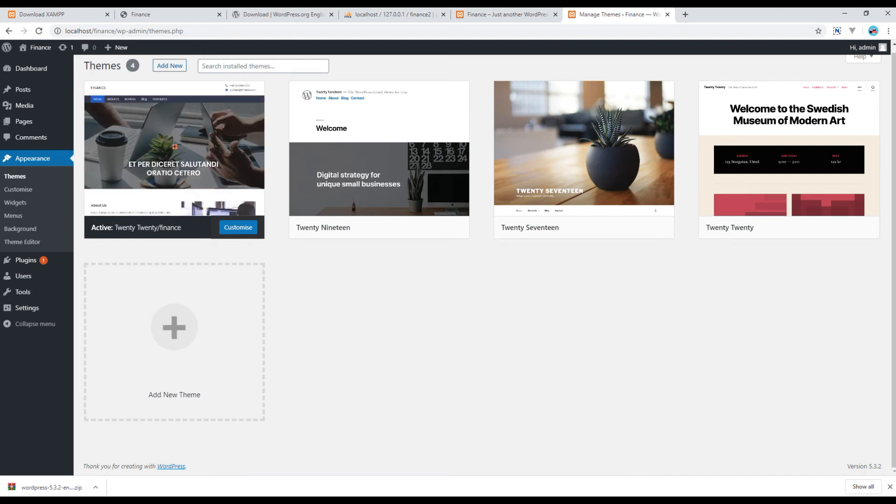
click(196, 152)
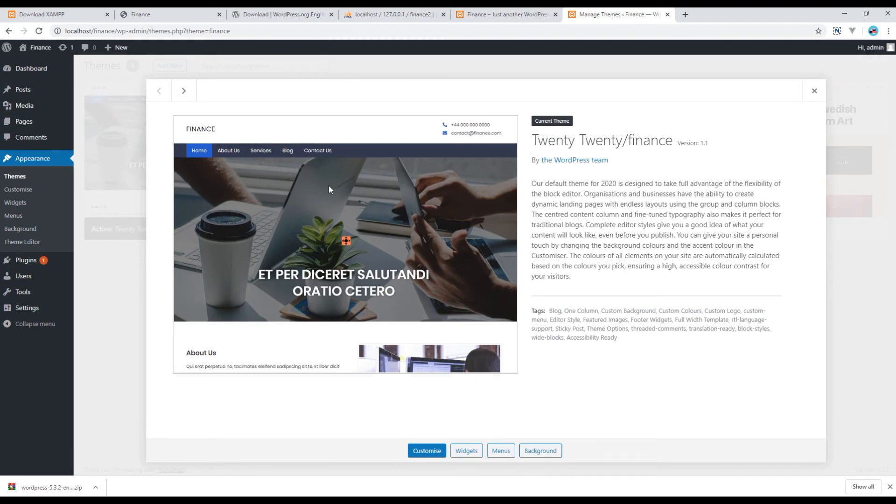
click(814, 90)
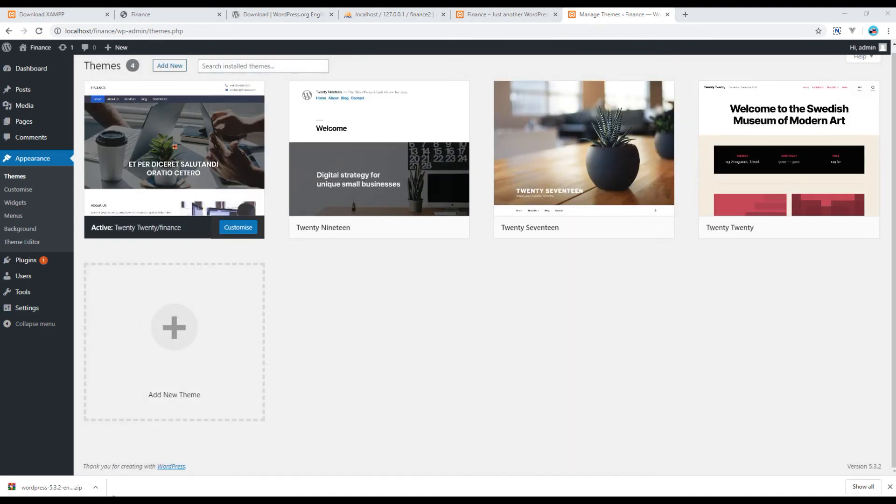
Drag style.css from the finance theme folder onto Visual Studio Code.
click(92, 474)
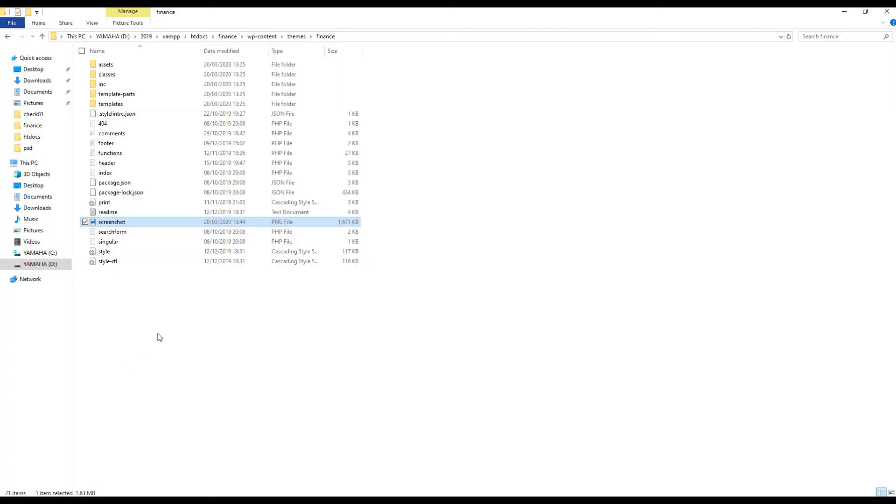
click(111, 252)
drag(111, 252, 269, 161)
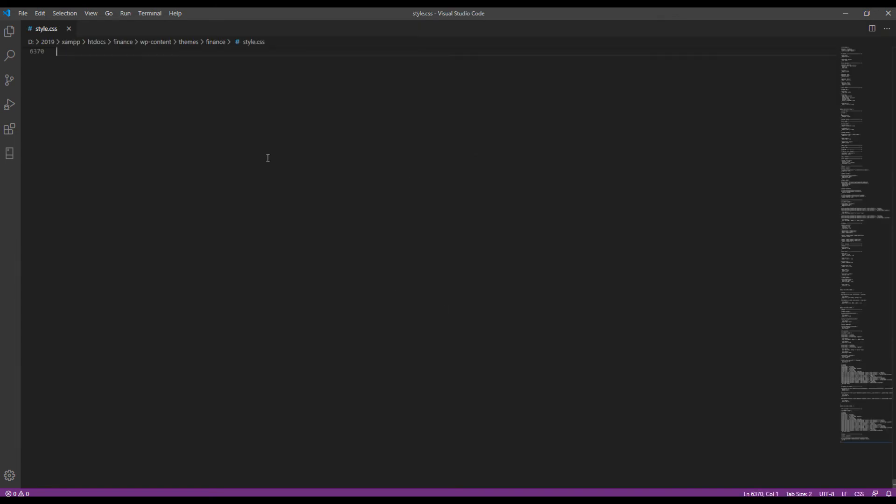
Go to the top of style.css, turn on word wrap, and review the theme header lines.
scroll(246, 222, up, 5)
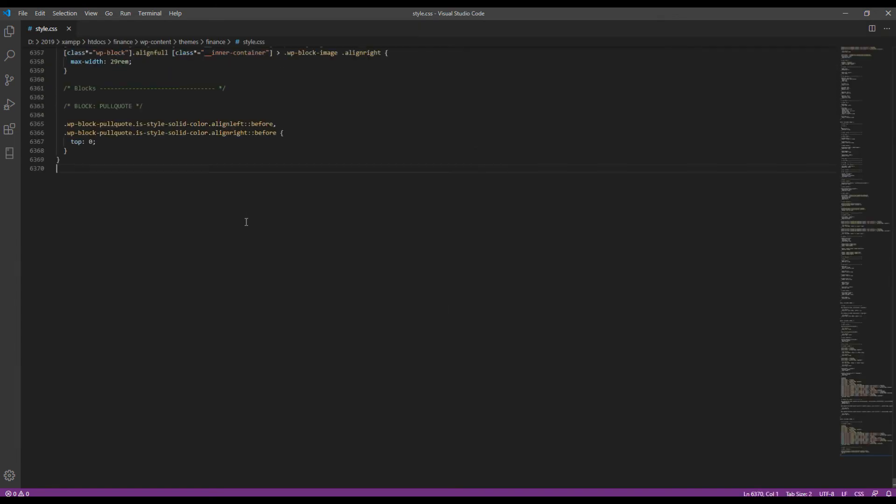
click(337, 208)
key(ctrl+Home)
click(343, 229)
key(alt+z)
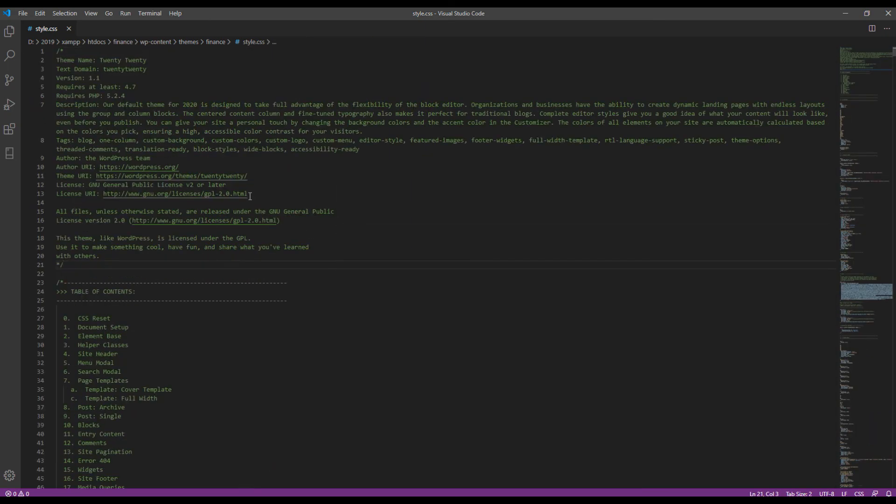
drag(57, 59, 171, 252)
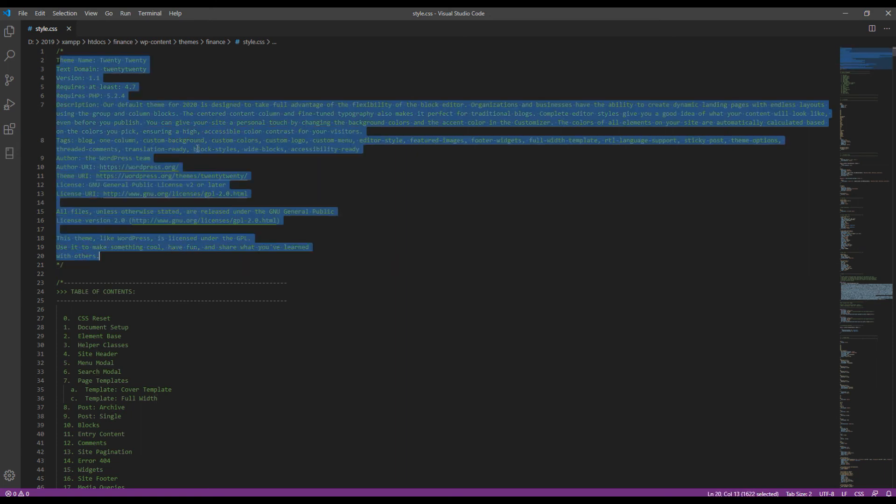
click(150, 158)
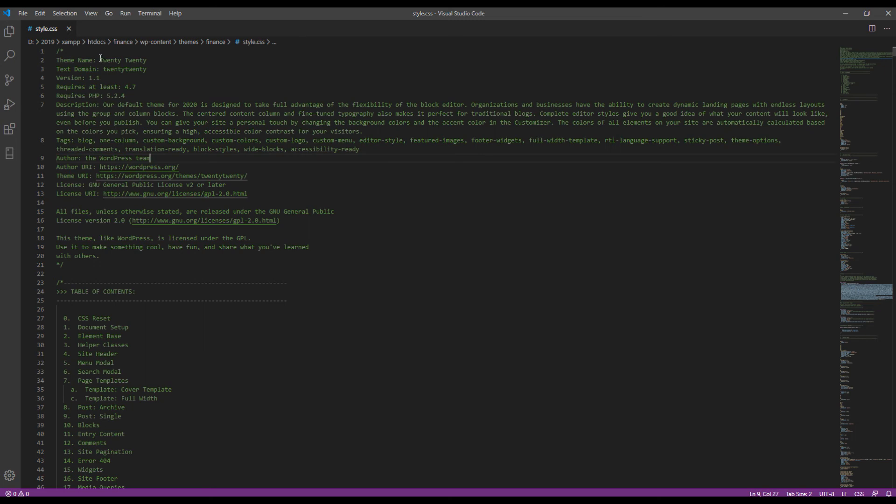
Change Theme Name from Twenty Twenty to Finance and delete the Text Domain line.
drag(99, 60, 147, 60)
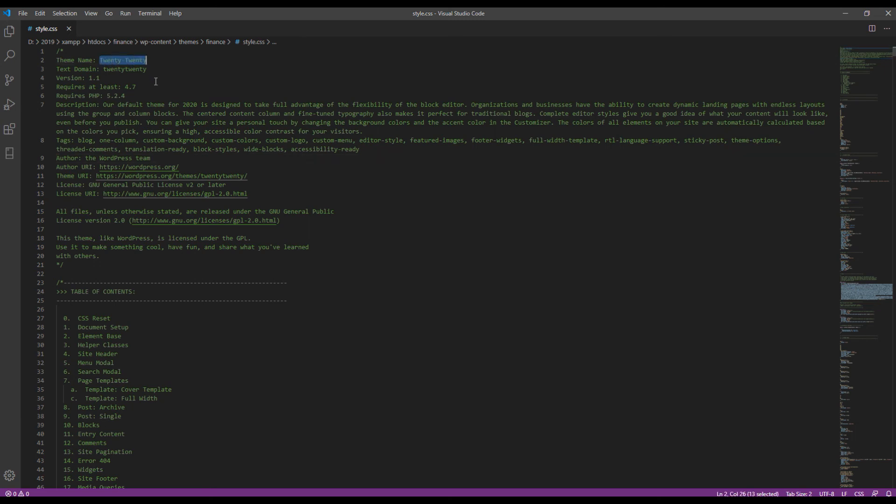
text(Finance)
click(157, 69)
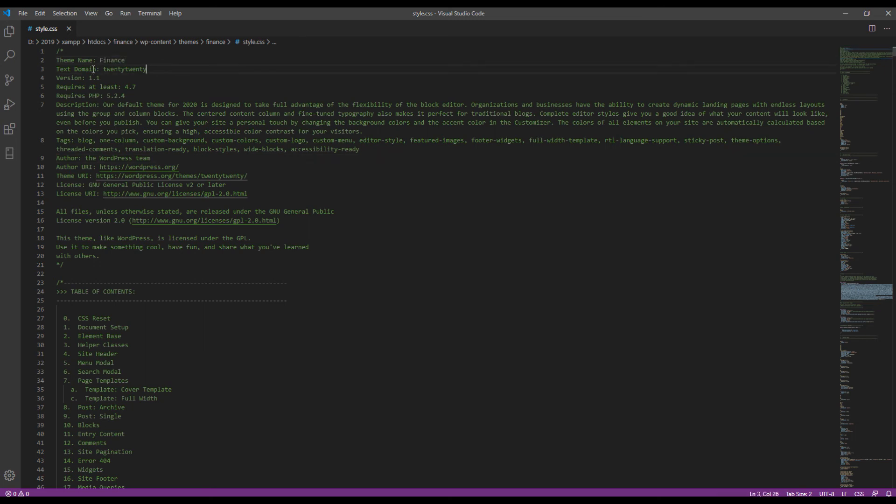
key(shift+Home)
key(BackSpace)
key(BackSpace)
drag(104, 67, 74, 60)
click(130, 77)
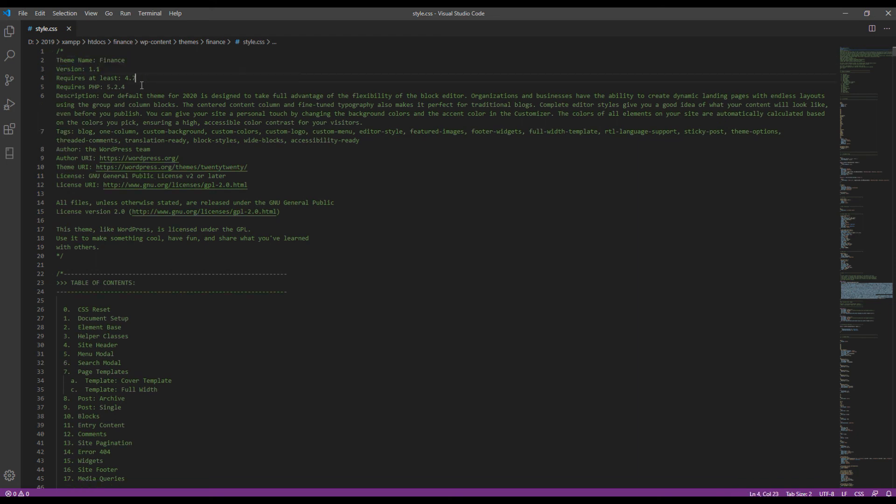
Set Description to 'This is my custom wp theme', Tags to 'finance, customtheme', and the author's name.
drag(103, 96, 360, 123)
text(This)
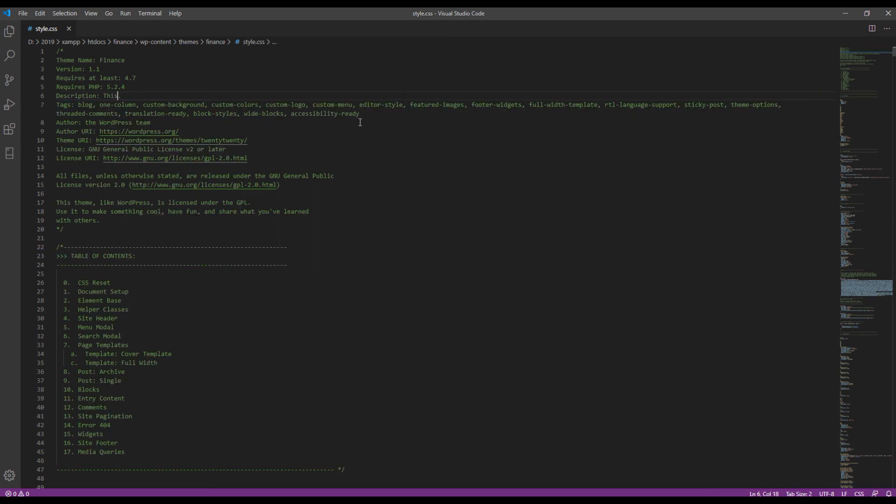
text( is my custom wp theme.)
drag(360, 114, 78, 104)
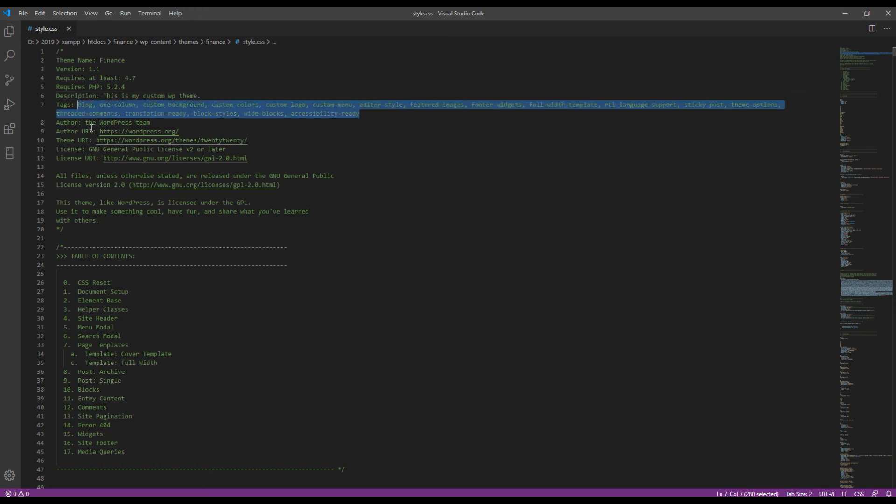
text(finance)
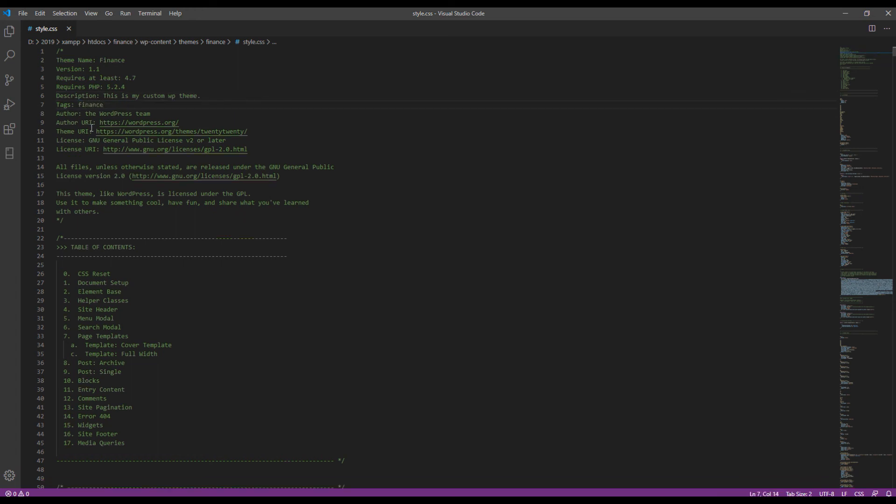
text(, customtheme)
drag(85, 113, 154, 114)
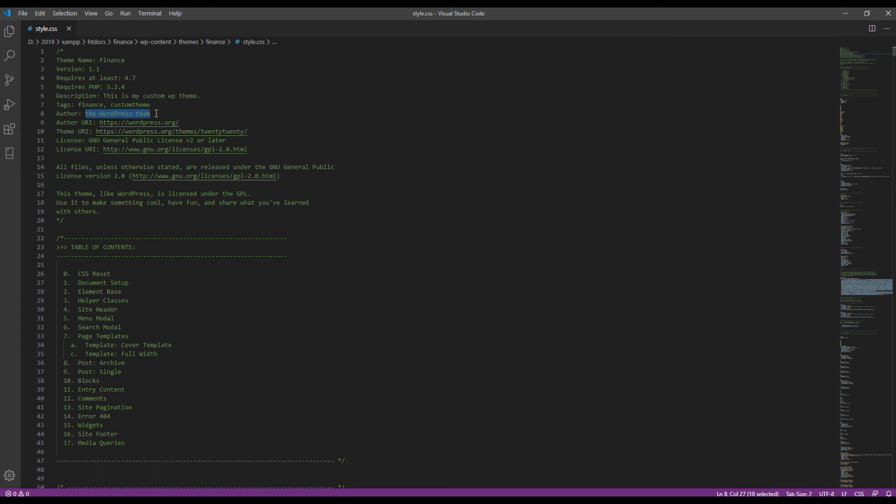
text(Bibek)
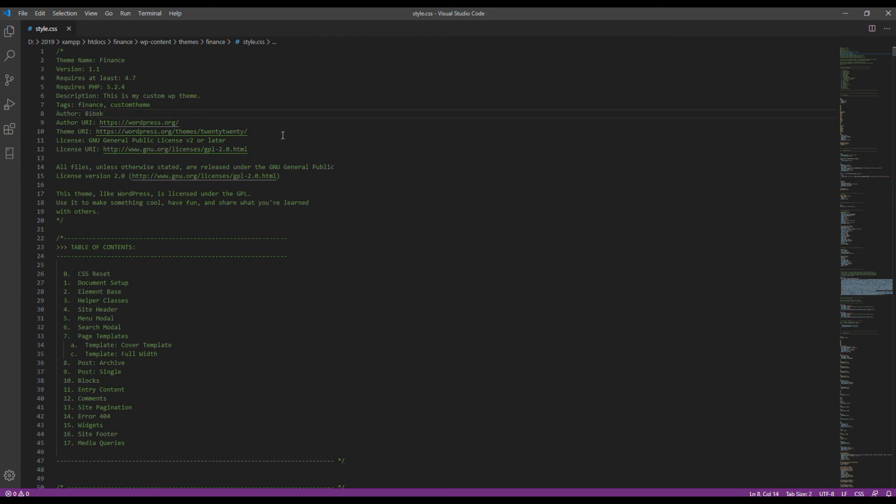
click(344, 202)
mouse_move(146, 501)
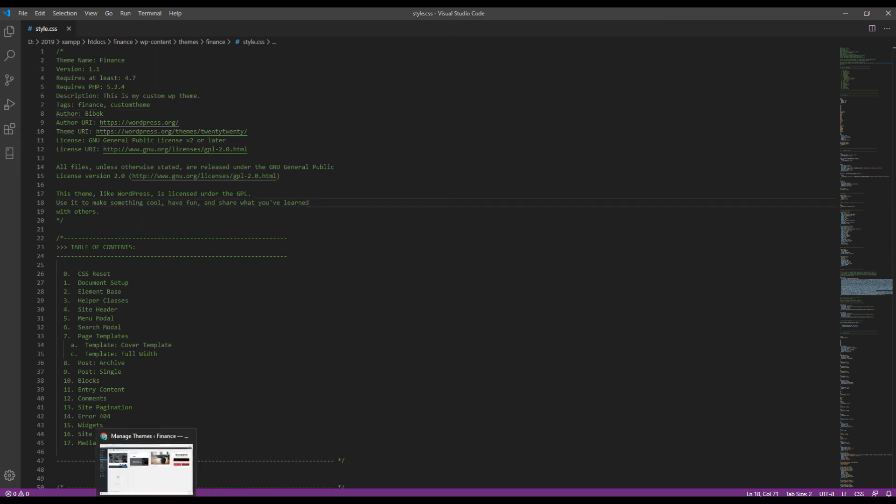
click(146, 468)
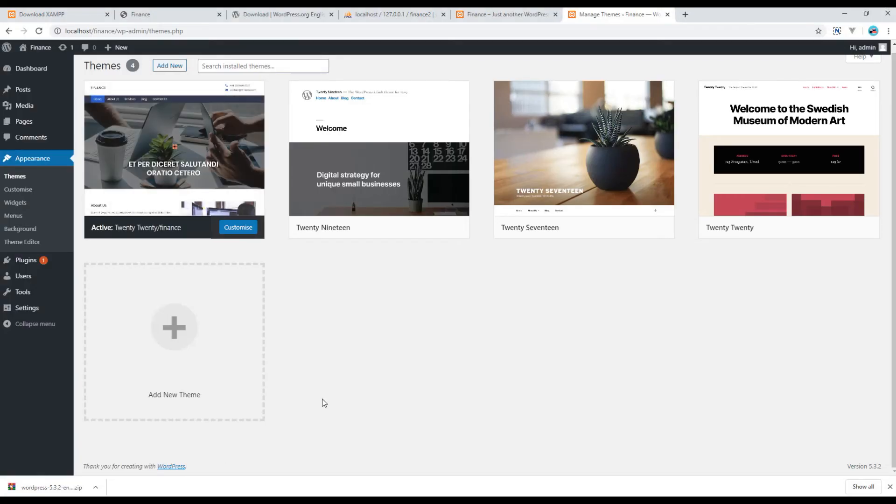
Reload Themes, confirm the Finance theme's new description and tags, then bring header.php into VS Code.
key(F5)
click(180, 148)
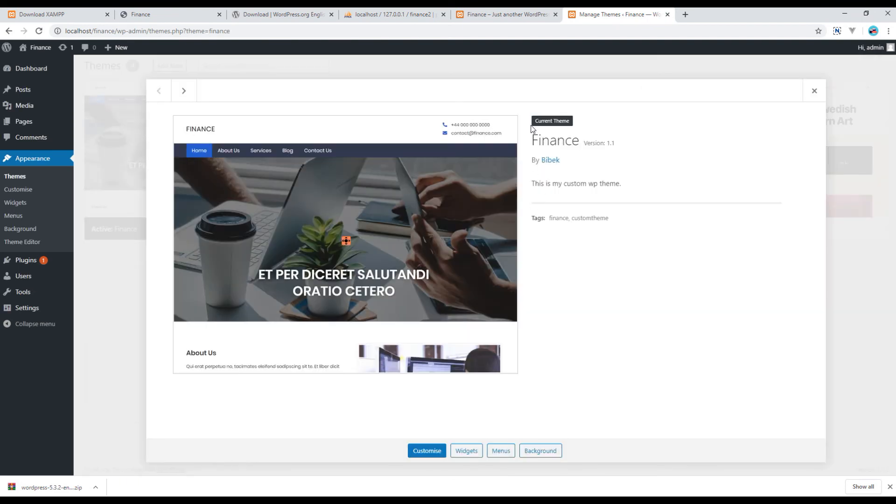
drag(532, 146, 660, 244)
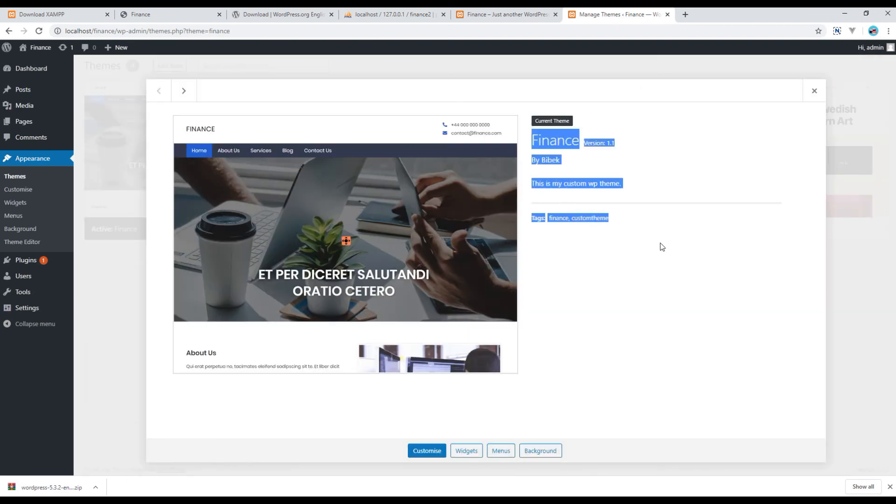
click(658, 277)
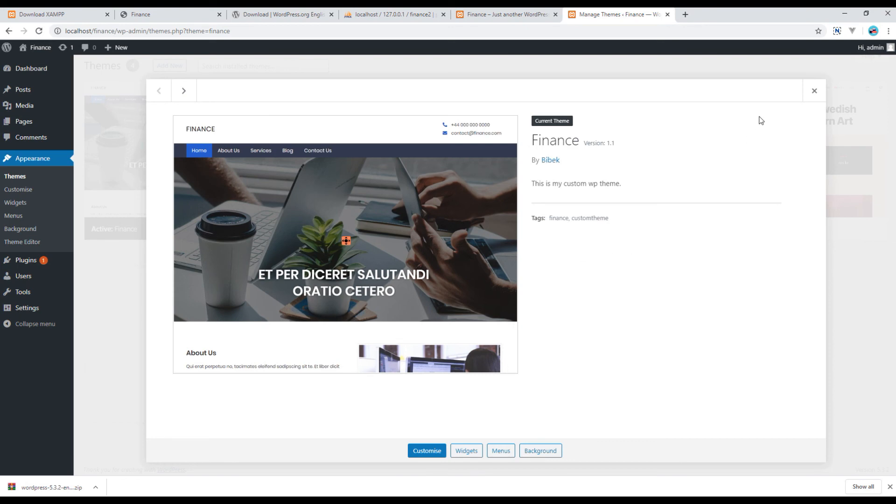
click(815, 91)
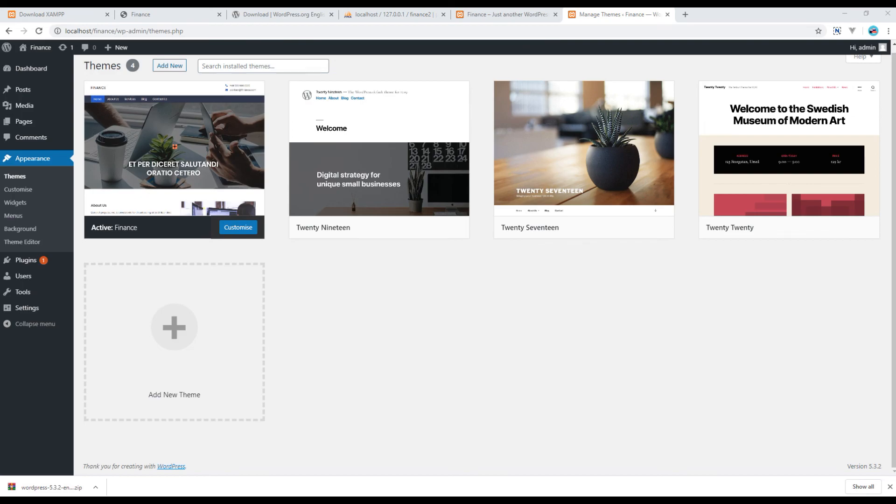
click(90, 476)
drag(111, 163, 214, 29)
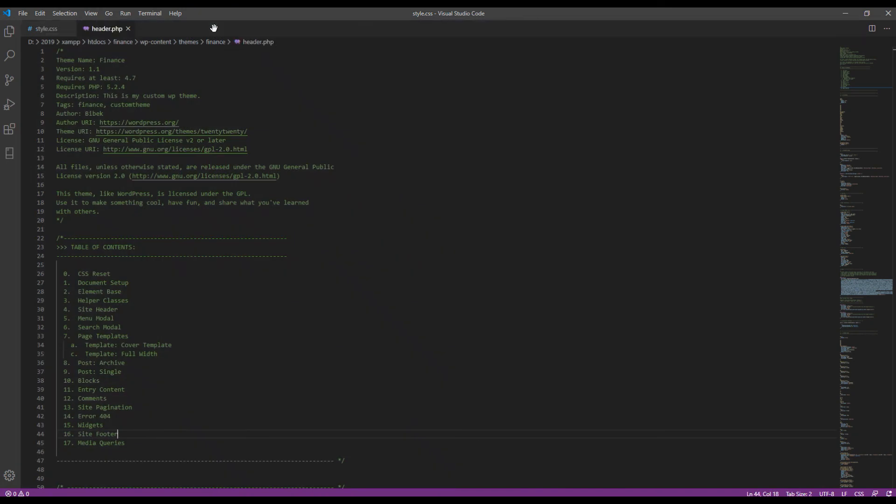
Paste the Poppins Google Font and Font Awesome 5 link tags on a new line after wp_head().
scroll(149, 248, down, 2)
scroll(141, 257, up, 2)
click(137, 221)
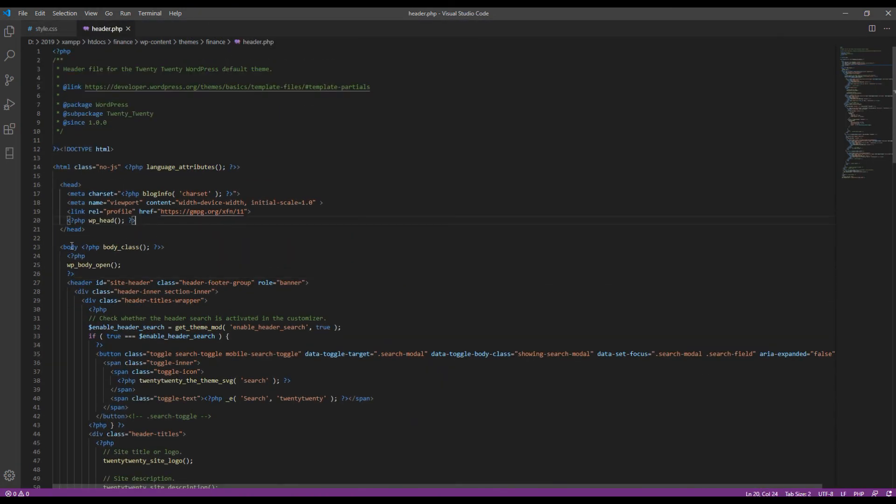
key(Return)
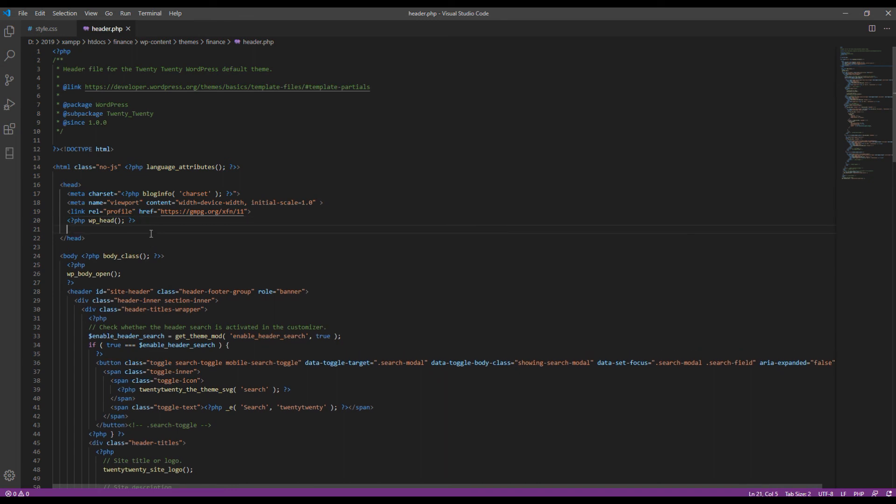
text(<!-- google font --> <link href="https://fonts.googleapis.com/css?family=Poppins:400,600&display=swap" rel="stylesheet"> <!-- font awesome 5 cdn --> <link href="https://cdnjs.cloudflare.com/ajax/libs/font-awesome/5.12.1/css/all.min.css" rel="stylesheet">)
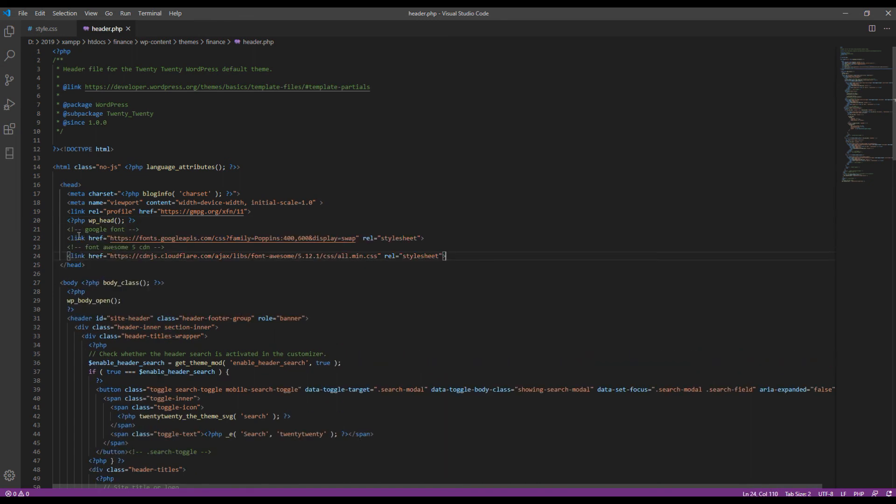
Review the pasted Google Font and Font Awesome links and the header search code below them.
drag(70, 238, 388, 238)
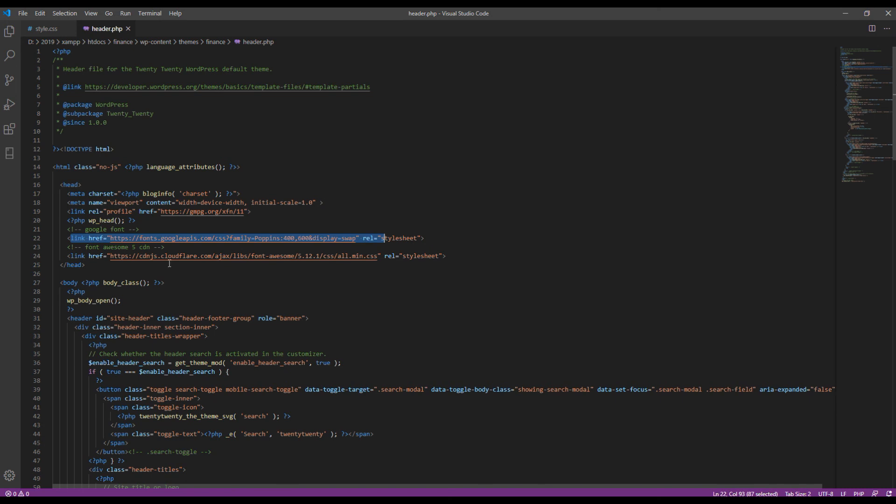
drag(68, 256, 451, 258)
click(473, 257)
scroll(491, 294, down, 2)
click(312, 294)
click(415, 306)
scroll(417, 341, down, 3)
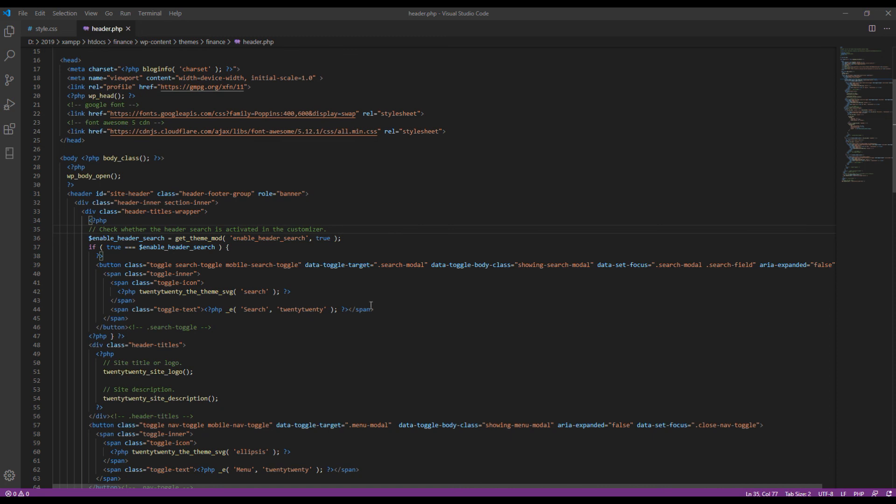
click(45, 28)
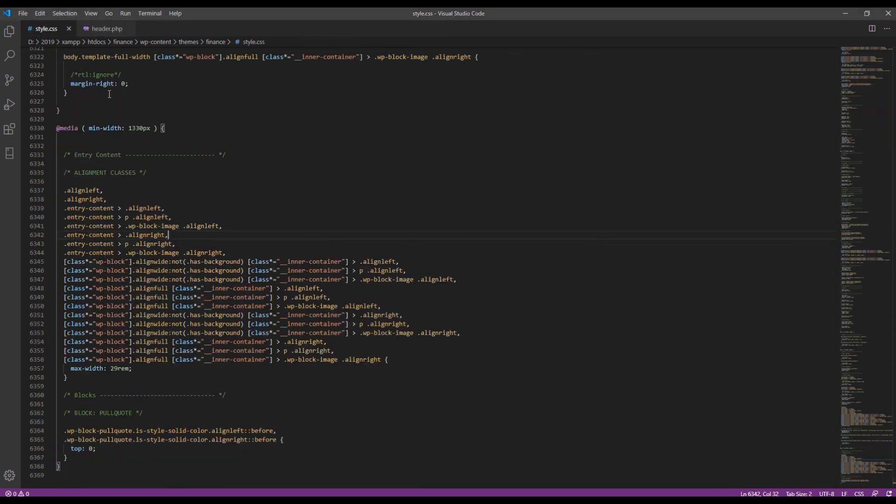
Replace all of style.css with the pasted custom theme CSS, now about 7002 lines.
key(ctrl+a)
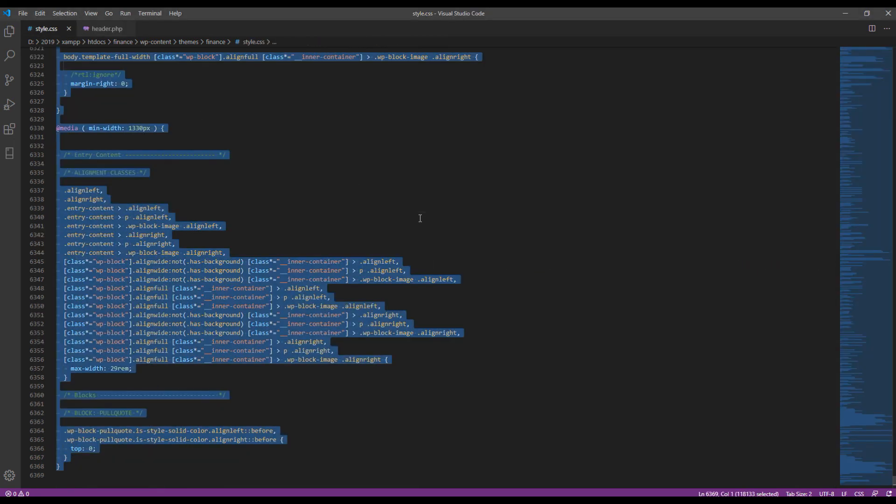
key(BackSpace)
key(ctrl+v)
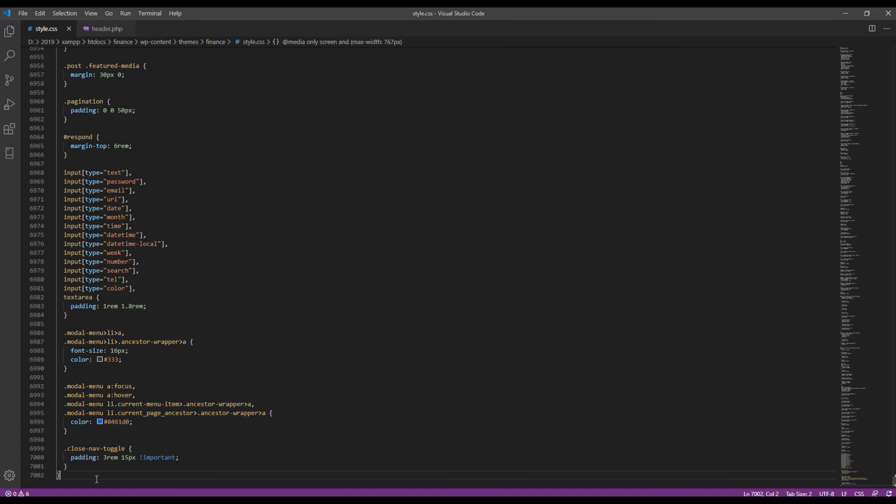
scroll(96, 480, down, 1)
key(alt+Tab)
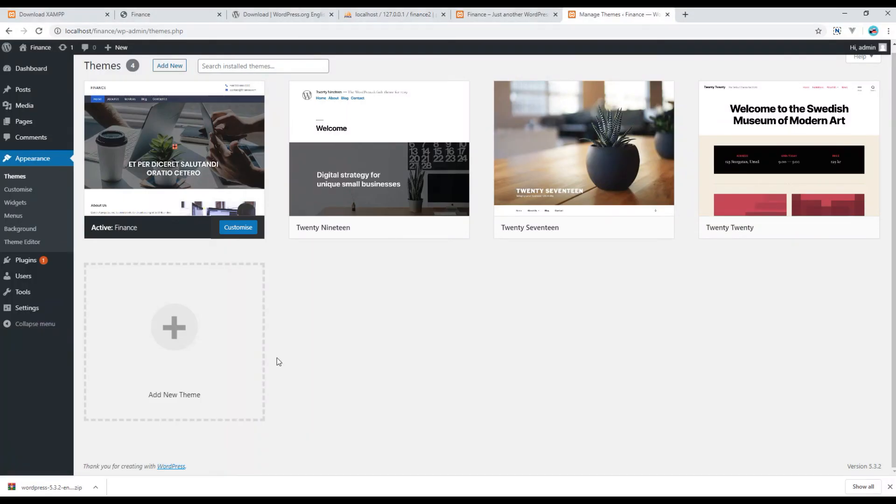
Reload the Finance front page and check the Poppins text, blue category badge and navy footer.
click(500, 15)
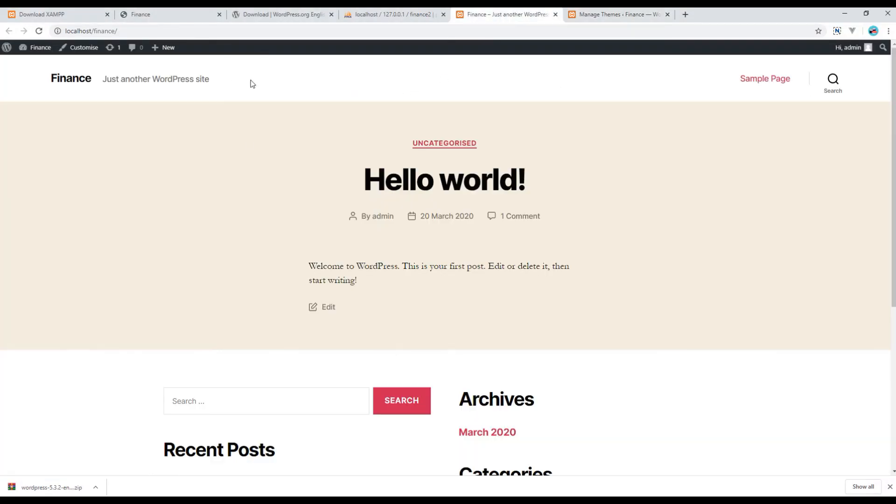
key(F5)
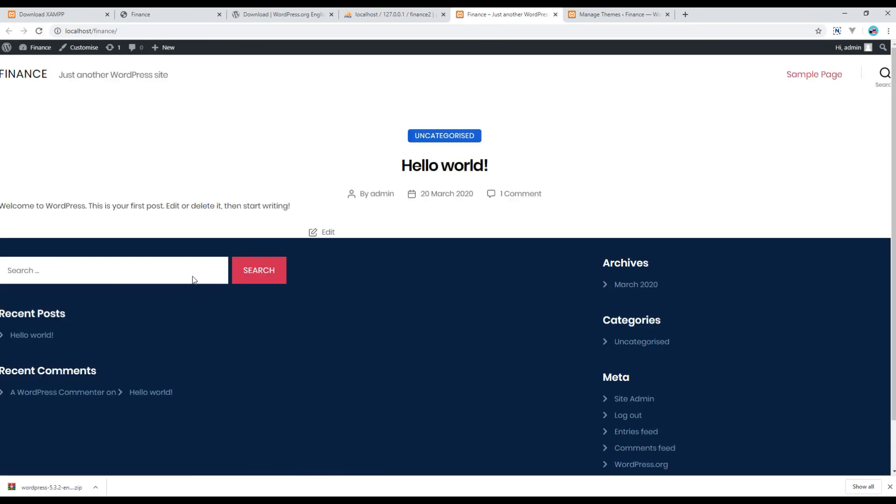
scroll(416, 377, down, 2)
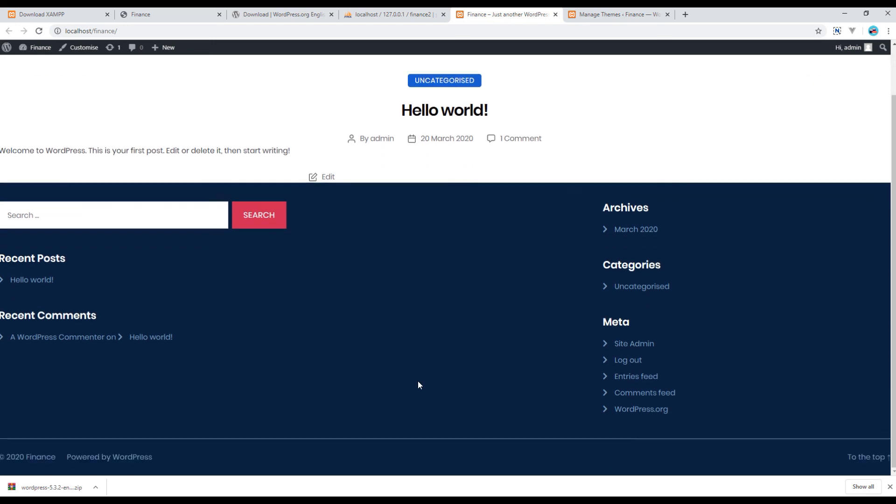
scroll(418, 383, up, 2)
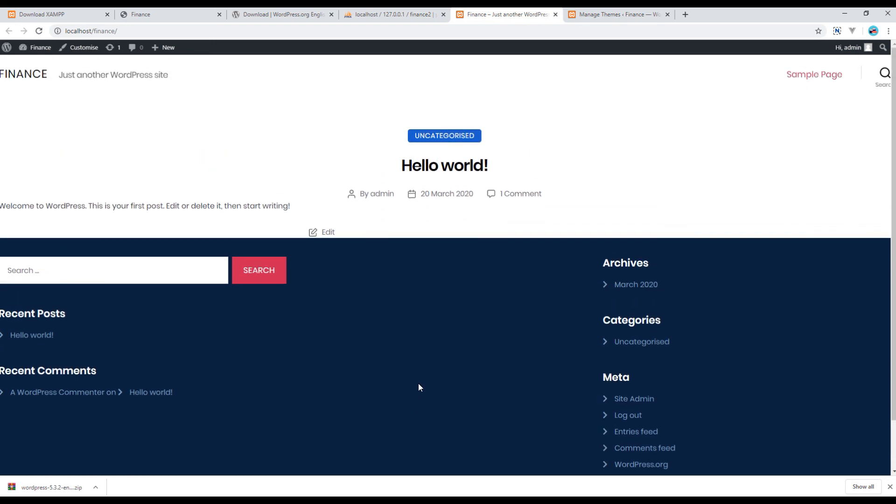